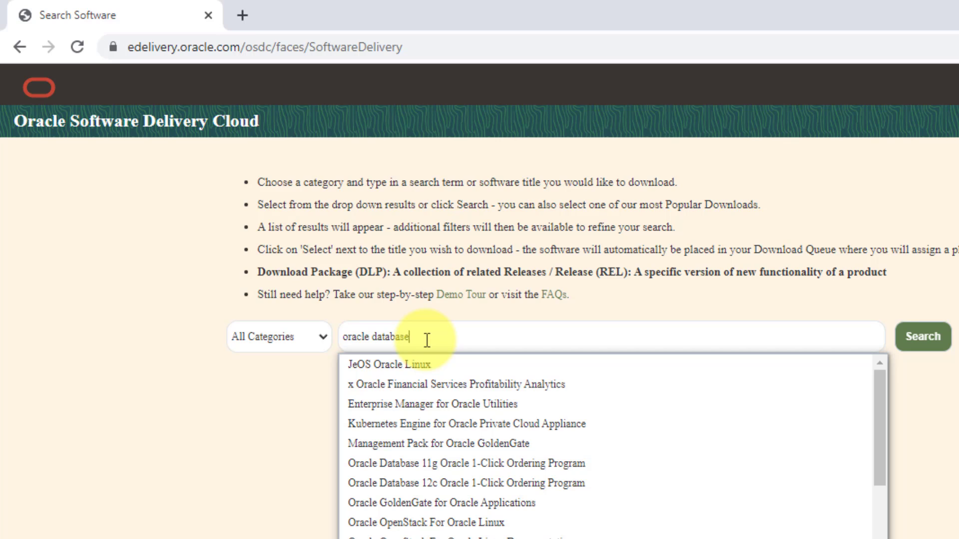
Step: Search all categories for "oracle database 19" and choose the first suggested title
type("19")
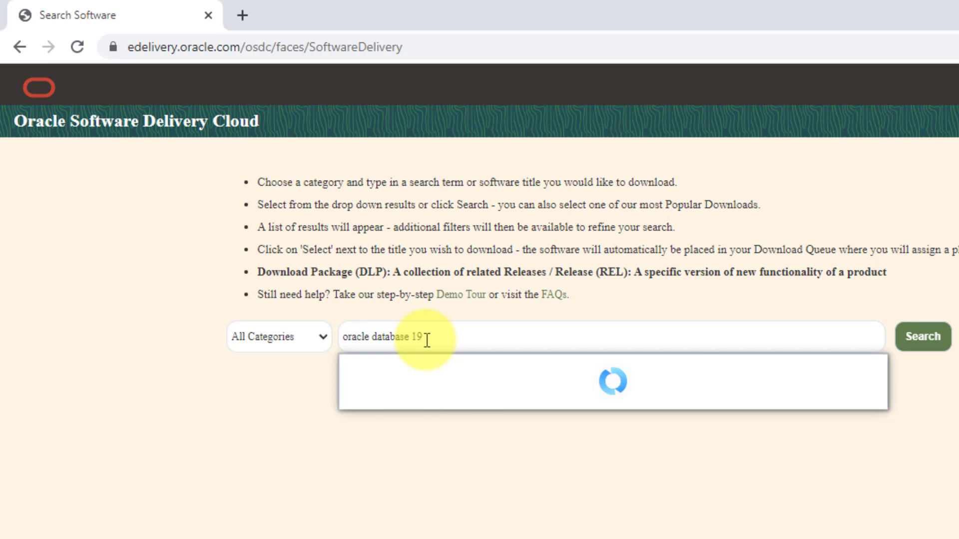
left_click(496, 364)
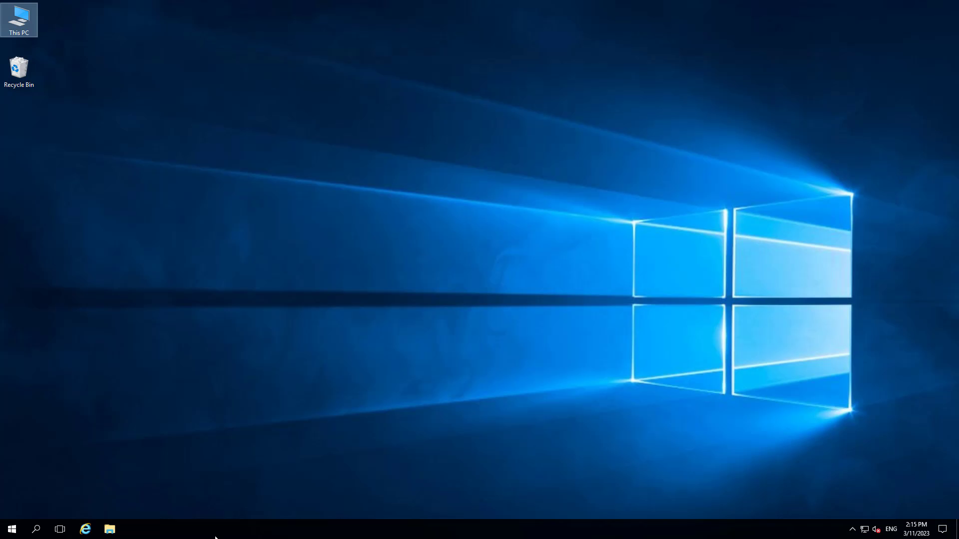
Step: Open the database19 folder inside SOURCES on the New Volume (D:) drive
double_click(19, 20)
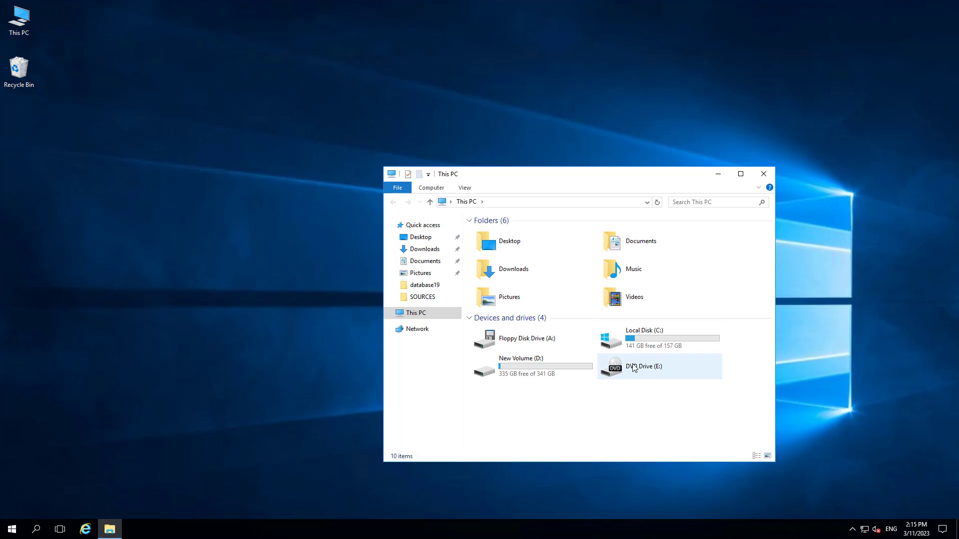
left_click(547, 360)
double_click(547, 359)
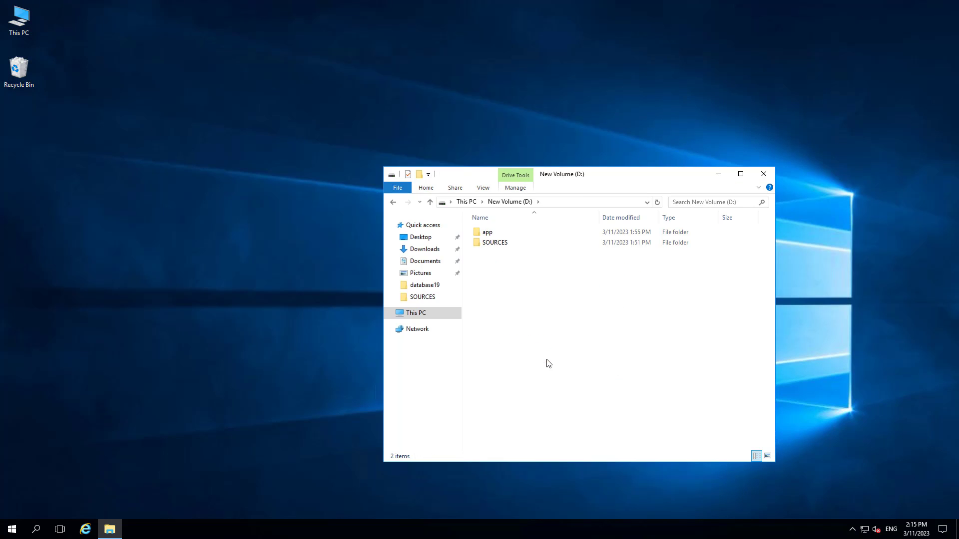
double_click(496, 245)
double_click(494, 253)
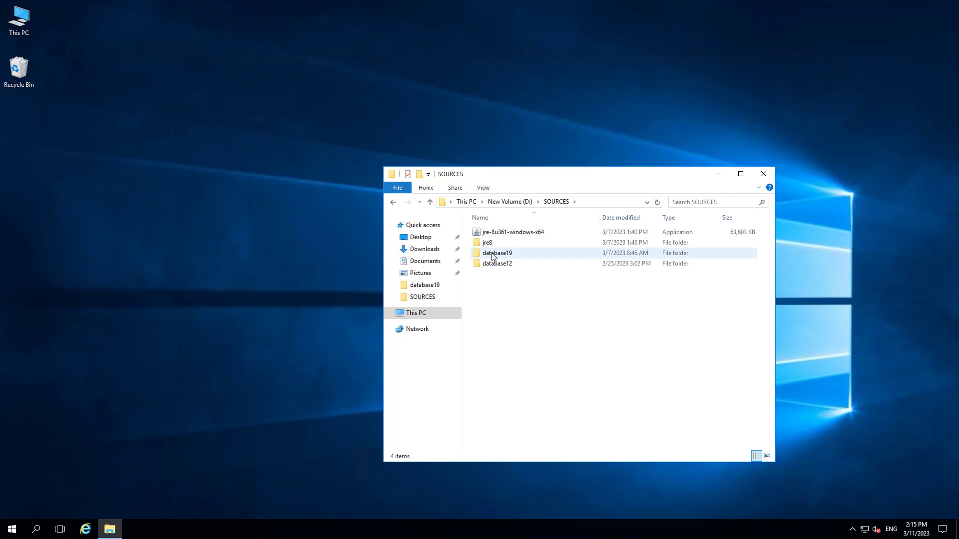
Step: Open a second File Explorer window at D:\app\19.3.0\db_home
double_click(25, 24)
double_click(594, 377)
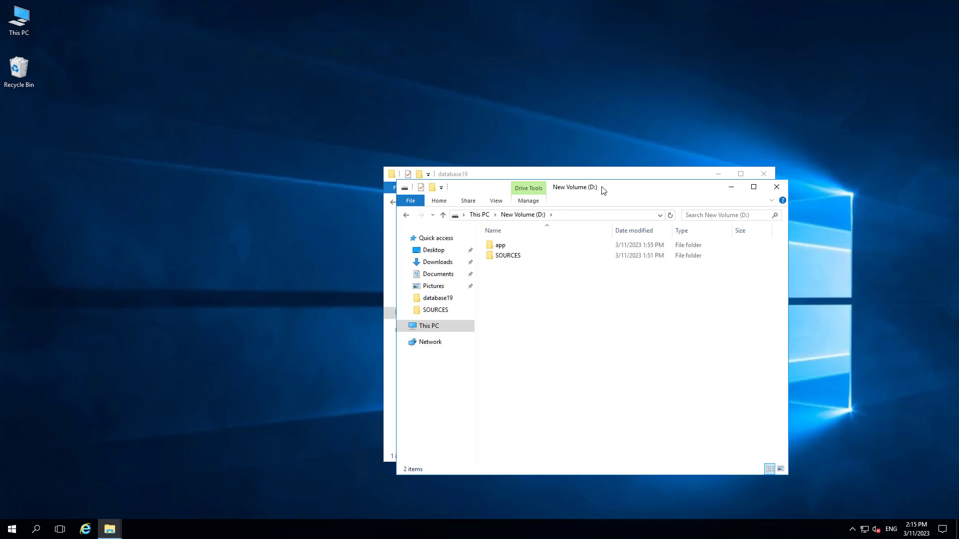
left_click(554, 246)
double_click(552, 246)
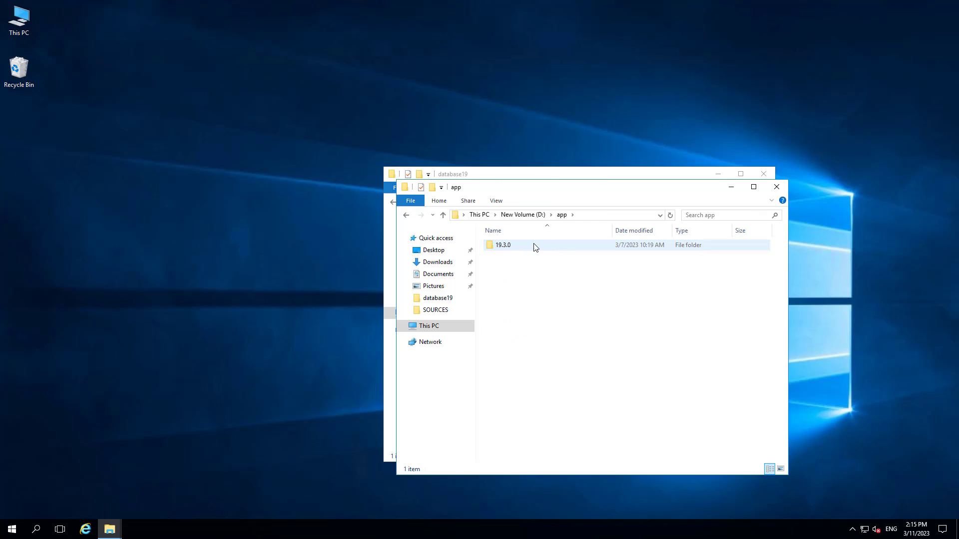
double_click(533, 246)
double_click(530, 246)
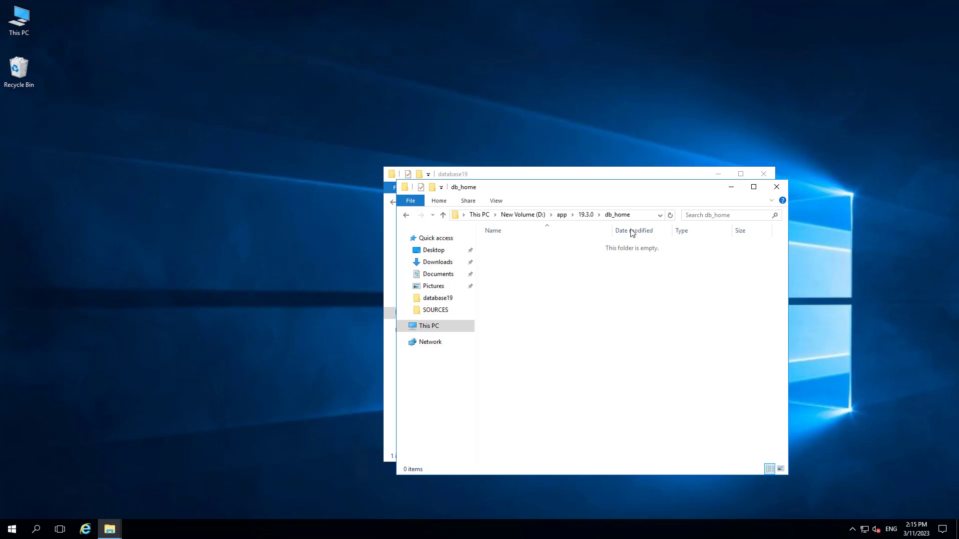
Step: Check the full db_home folder path and arrange the db_home and database19 windows so both are accessible
left_click(643, 217)
left_click_drag(530, 216, 443, 215)
left_click_drag(567, 189, 662, 107)
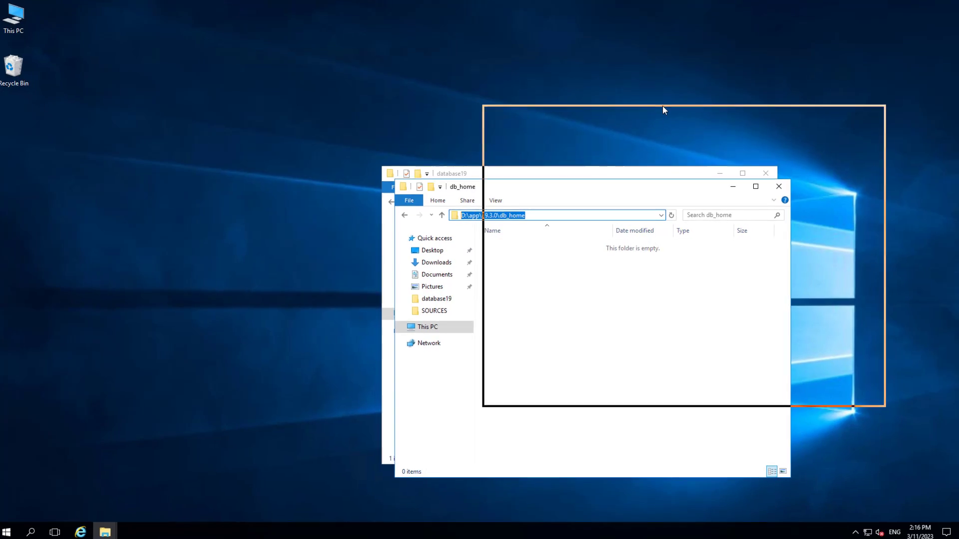
left_click(438, 145)
left_click_drag(480, 150, 217, 152)
left_click(255, 238)
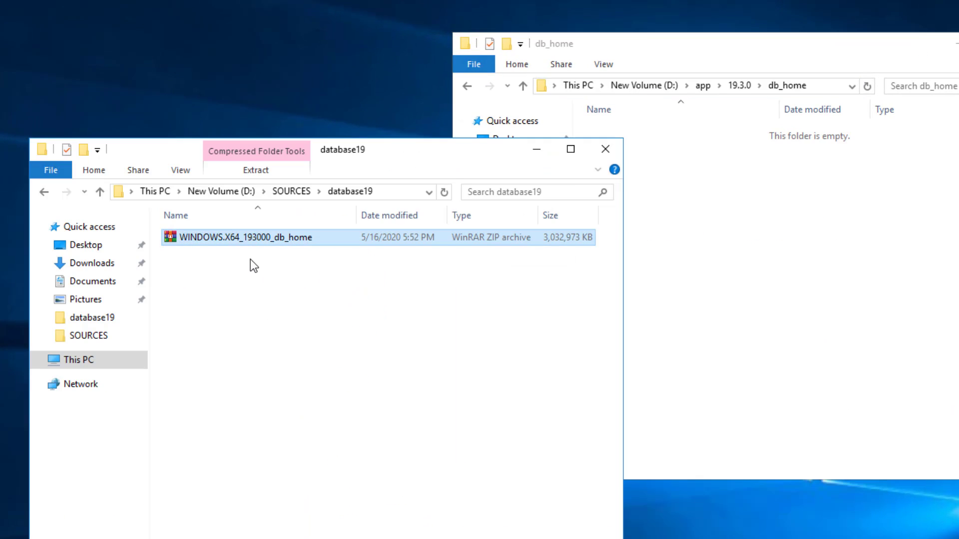
Step: Extract the WINDOWS.X64_193000_db_home archive with WinRAR into D:\app\19.3.0\db_home
right_click(236, 238)
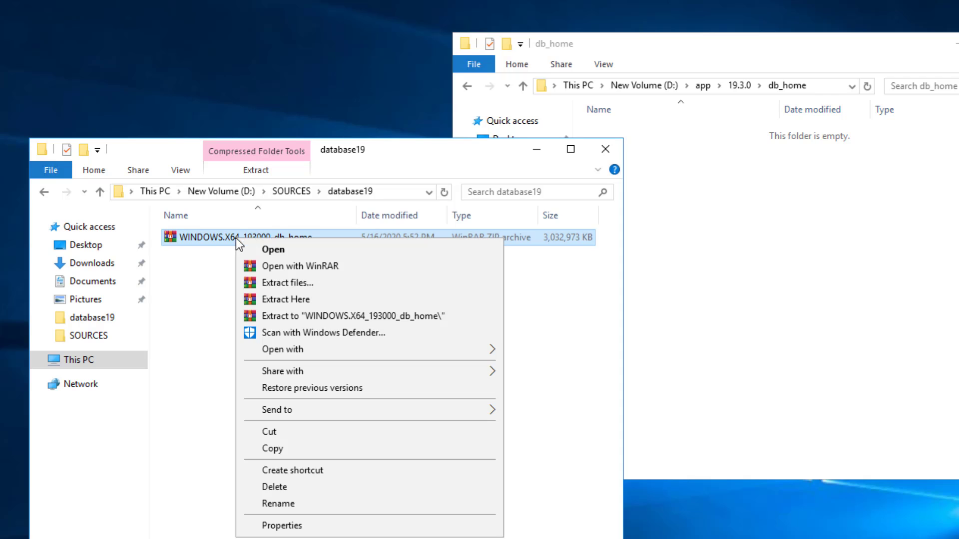
left_click(301, 283)
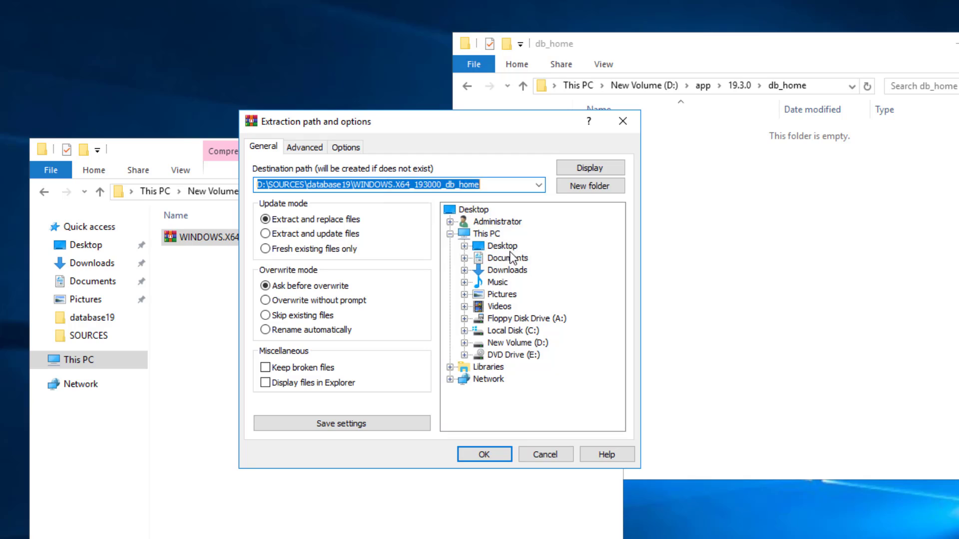
left_click(520, 343)
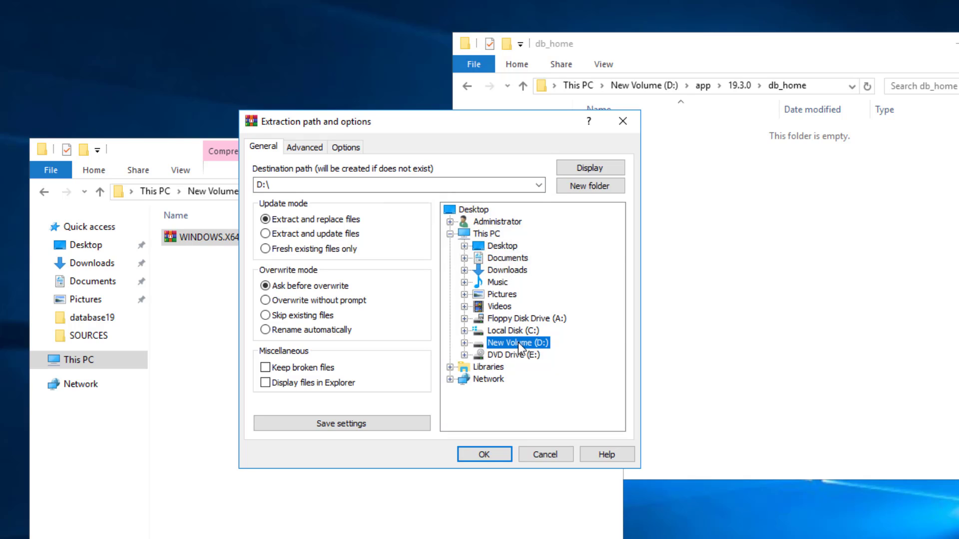
left_click(509, 356)
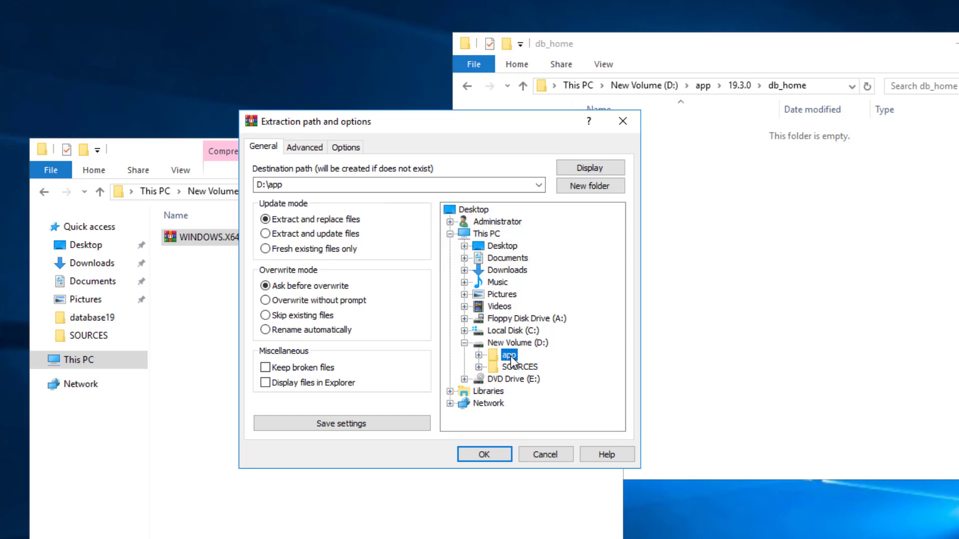
double_click(511, 356)
double_click(529, 367)
left_click(542, 379)
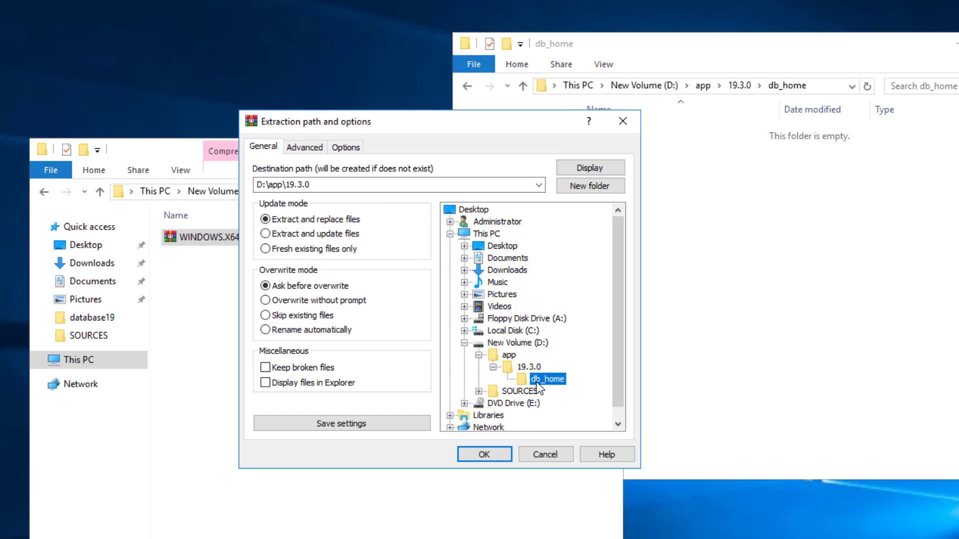
left_click(483, 454)
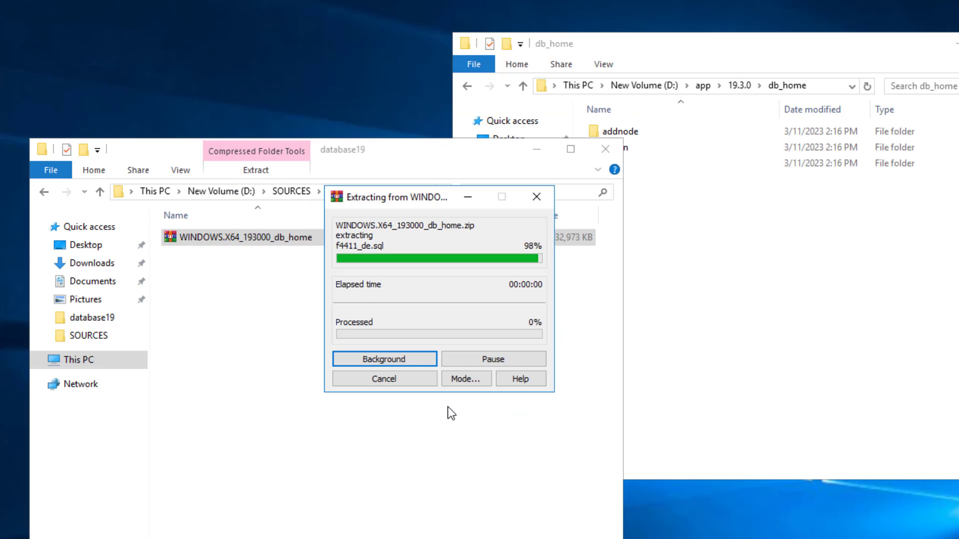
Step: Bring the db_home window forward during the extraction and close the database19 window once it finishes
left_click(666, 50)
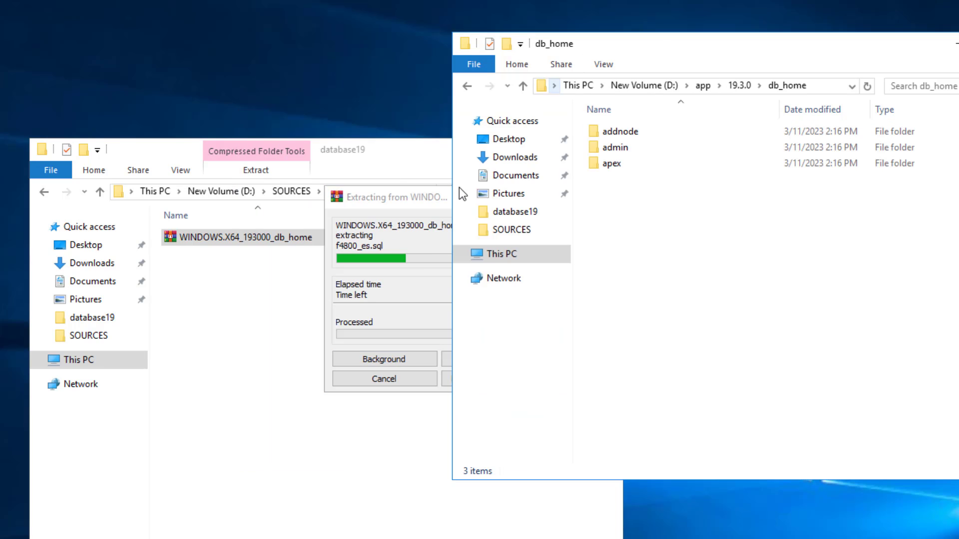
left_click(439, 200)
left_click_drag(352, 200, 287, 195)
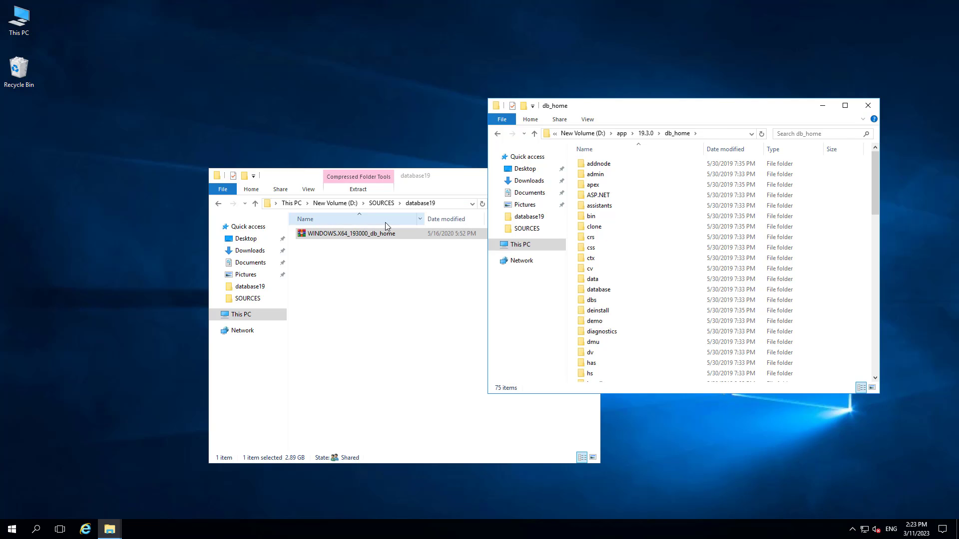
left_click(472, 178)
left_click(589, 176)
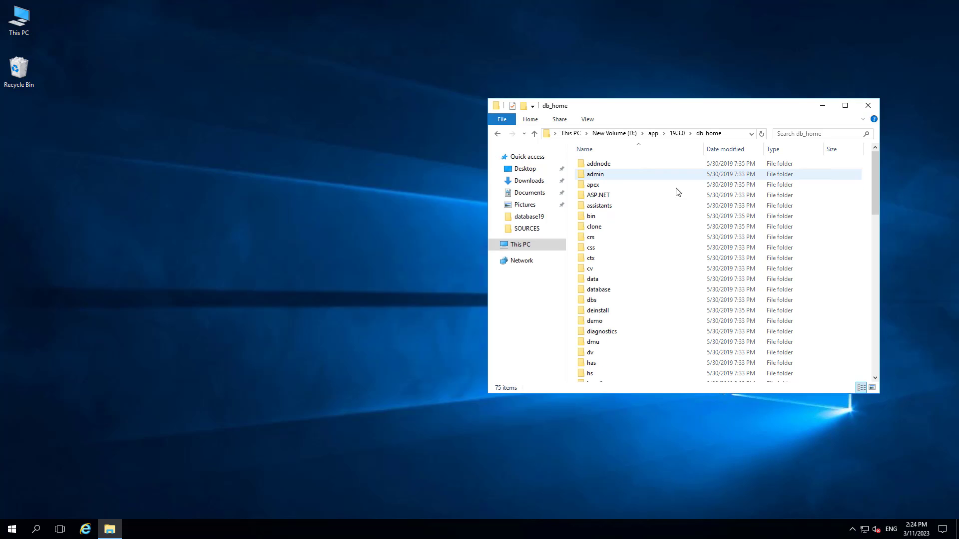
Step: Launch the setup application from the D:\app\19.3.0\db_home folder
left_click_drag(697, 113, 547, 121)
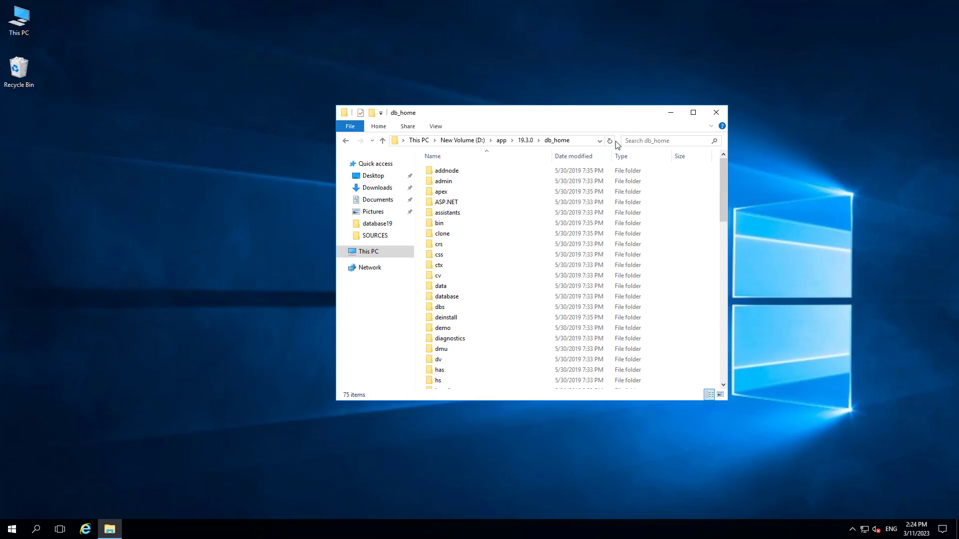
left_click(589, 140)
left_click_drag(724, 172, 729, 350)
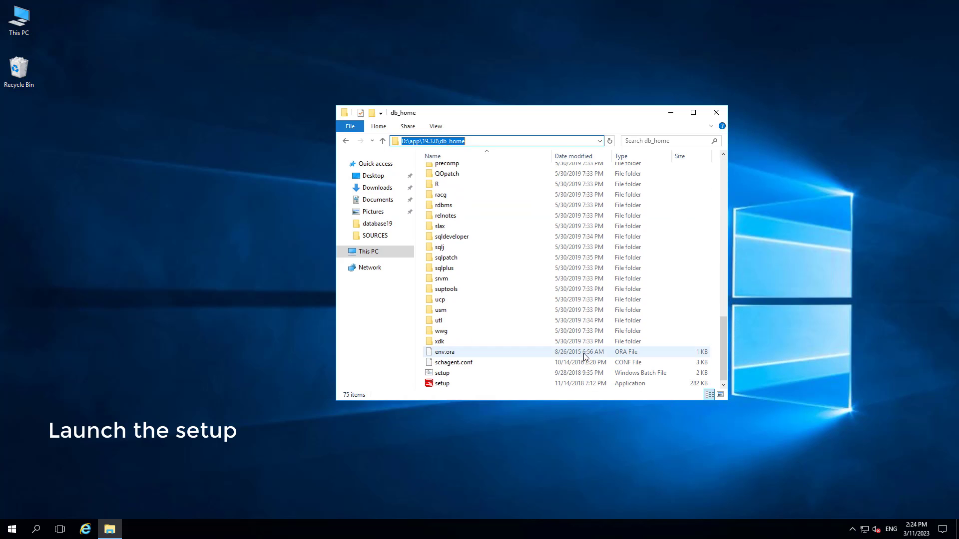
left_click(435, 385)
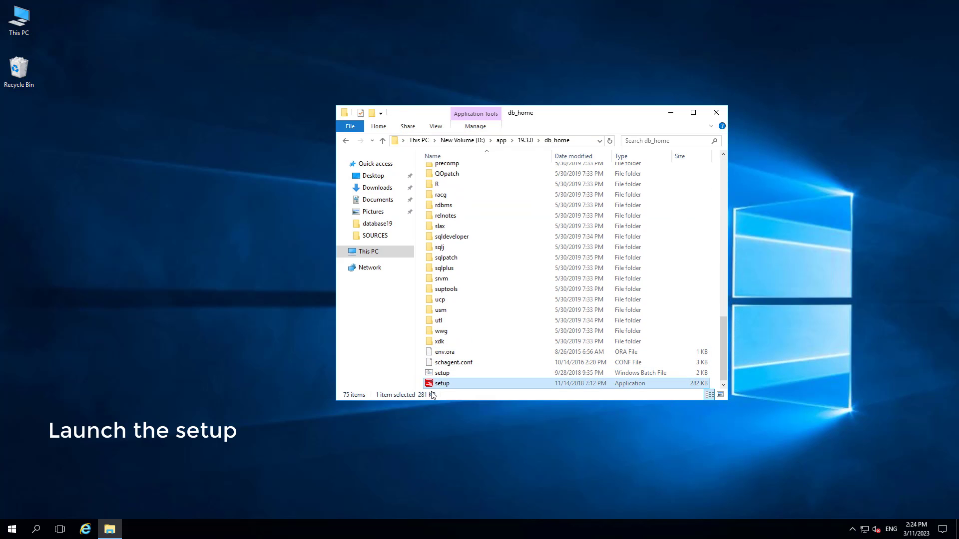
double_click(445, 384)
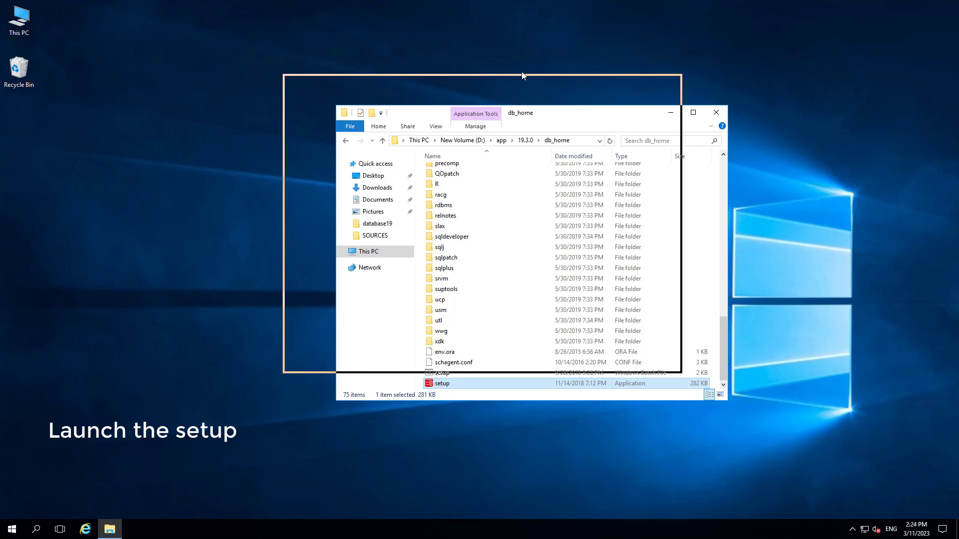
left_click_drag(520, 76, 528, 65)
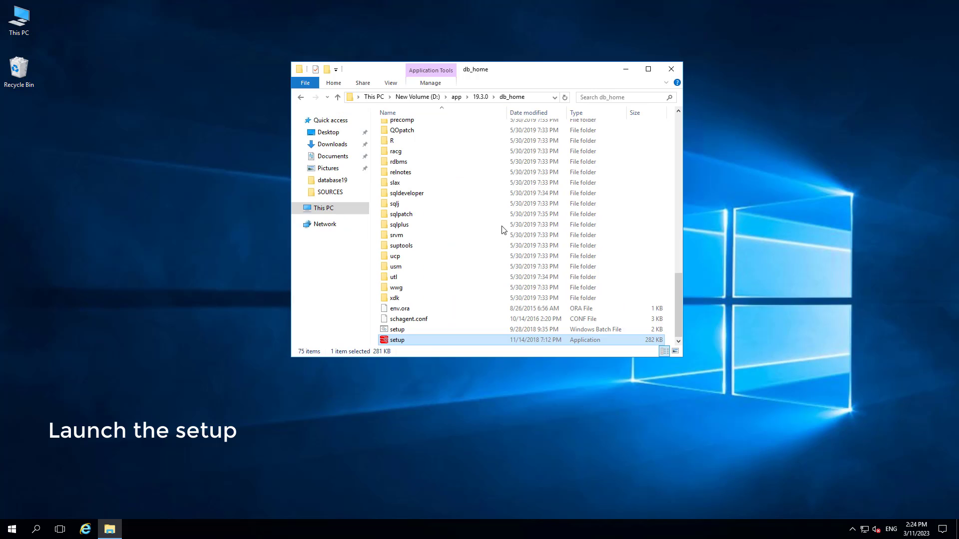
double_click(427, 337)
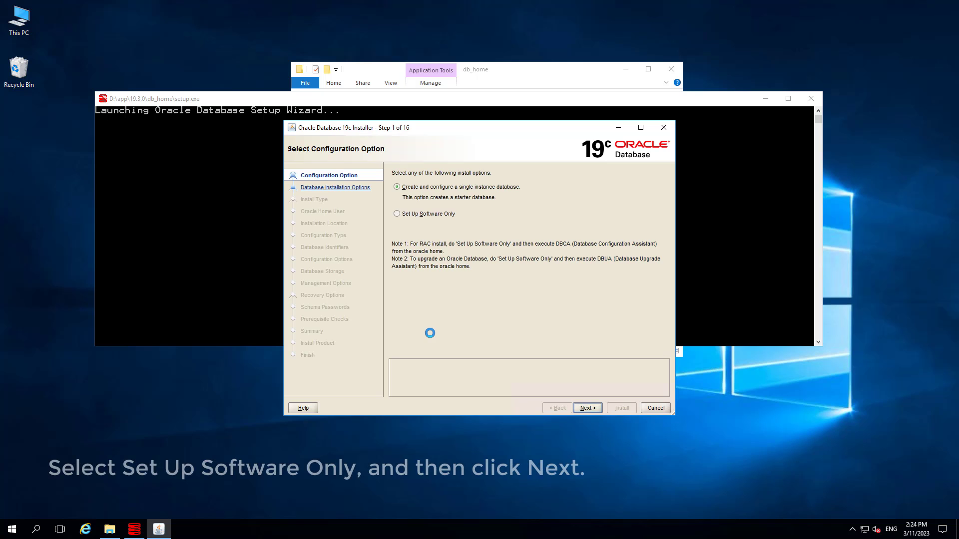
Step: Choose Set Up Software Only as the configuration option and continue to the database installation options
left_click(429, 213)
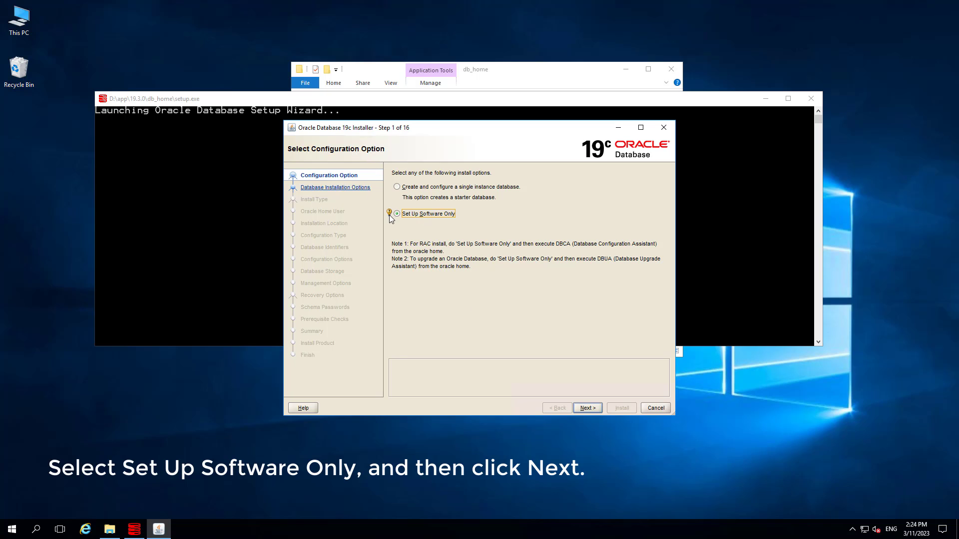
mouse_move(439, 216)
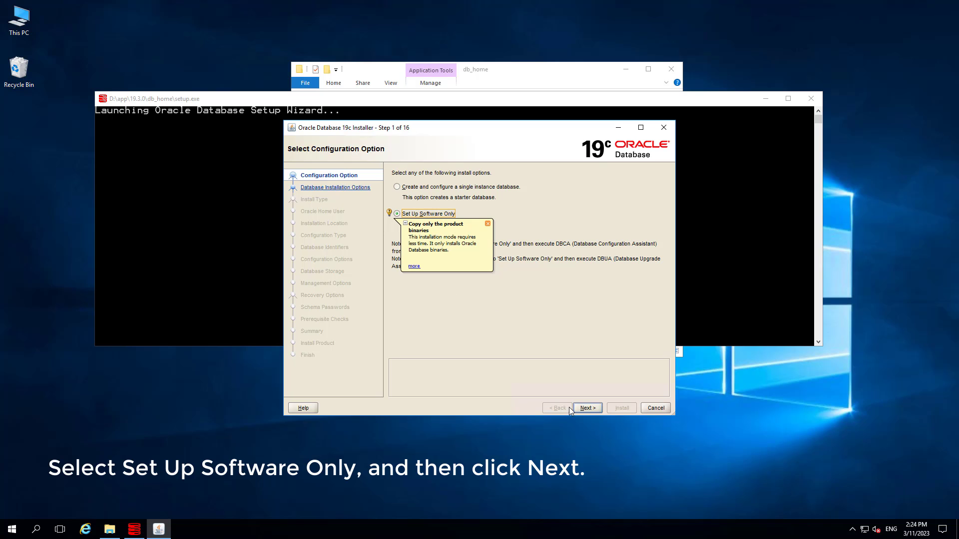
left_click(588, 409)
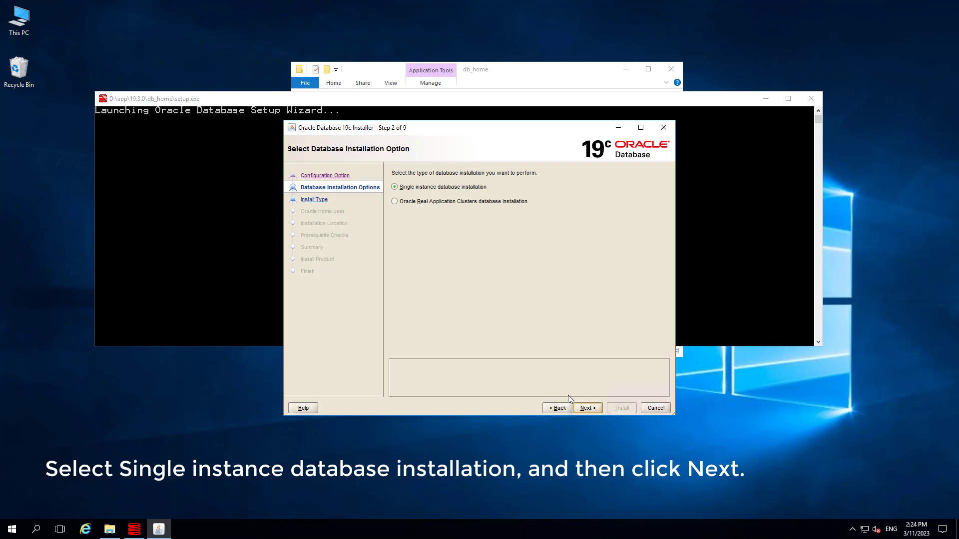
Step: Choose Single instance database installation with Enterprise Edition and continue to the Oracle home user settings
left_click(394, 187)
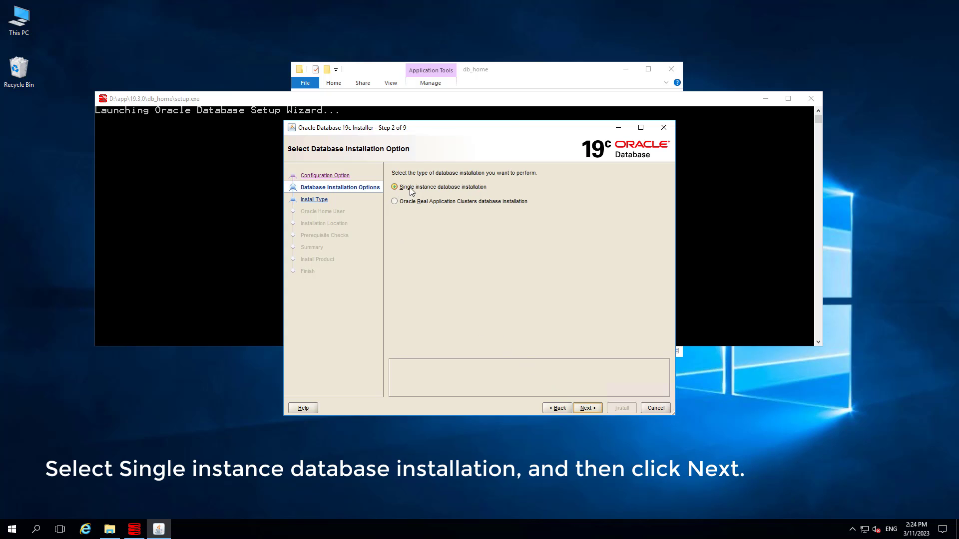
left_click(585, 409)
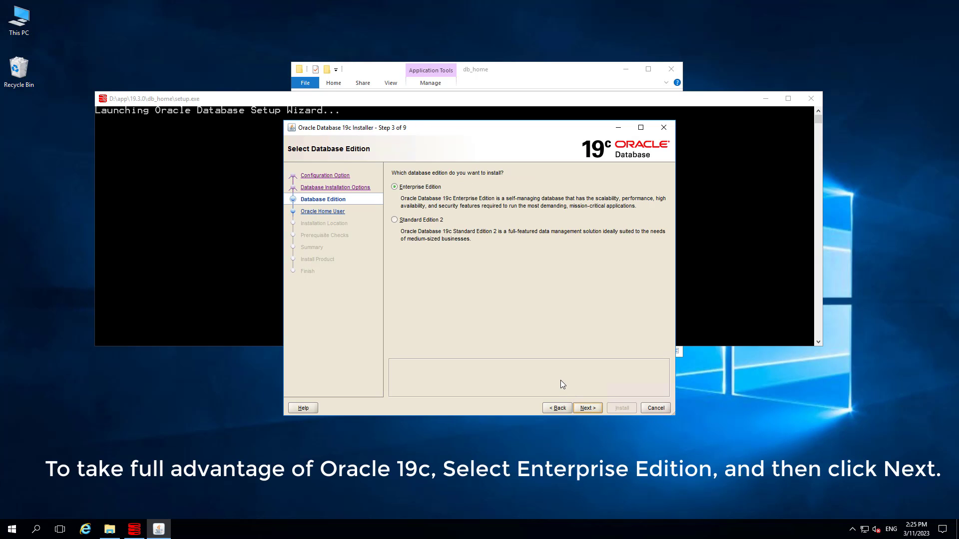
left_click(402, 188)
left_click(589, 407)
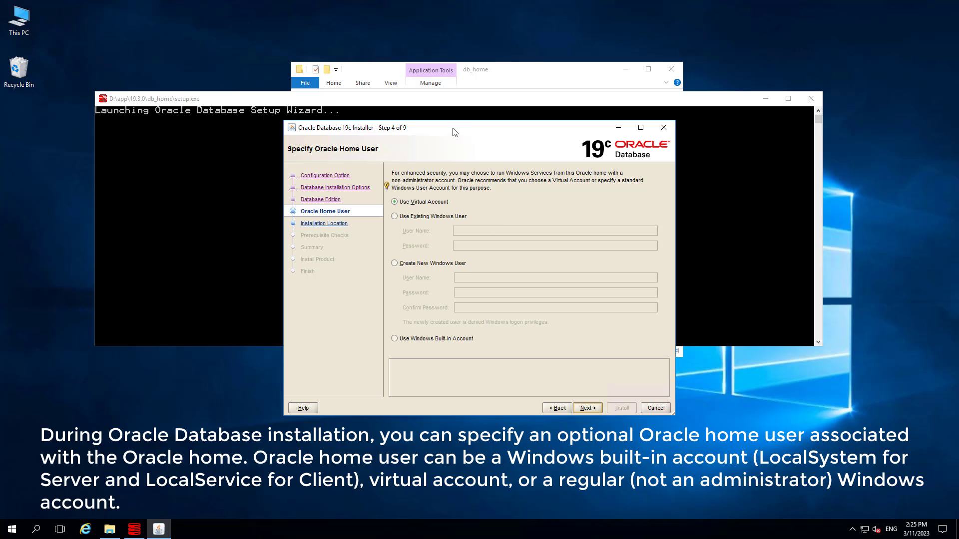
Step: Use the Windows Built-in Account as the Oracle home user and accept continuing with it
left_click_drag(454, 131, 451, 120)
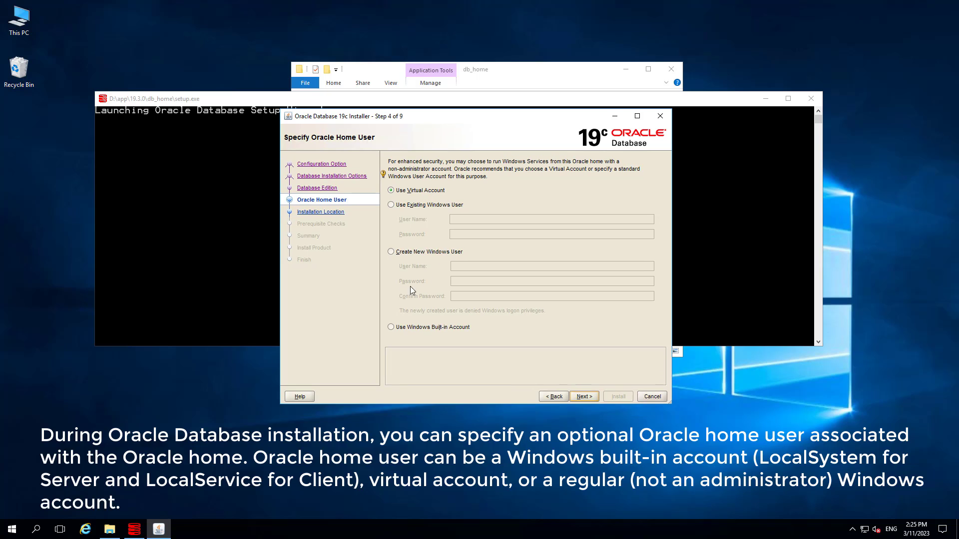
left_click(392, 327)
left_click(585, 396)
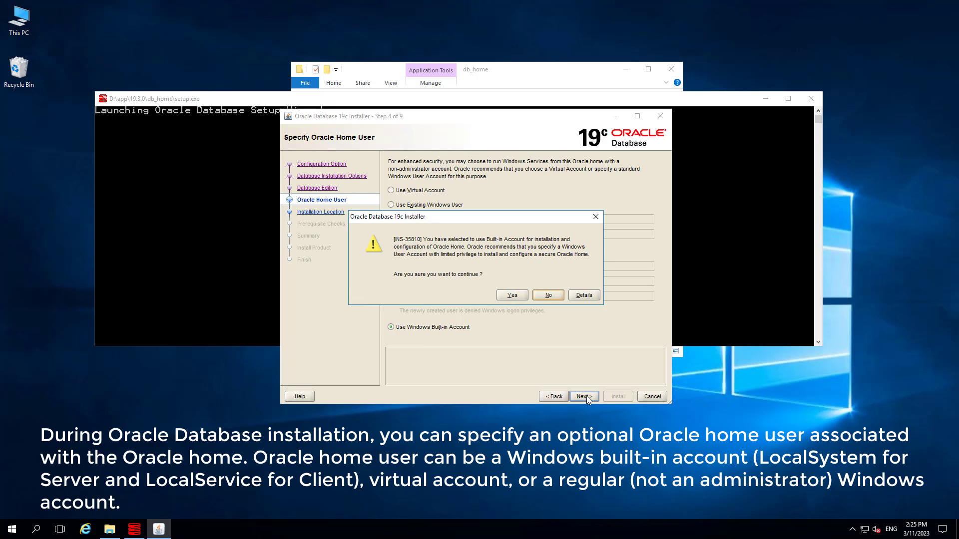
left_click(512, 295)
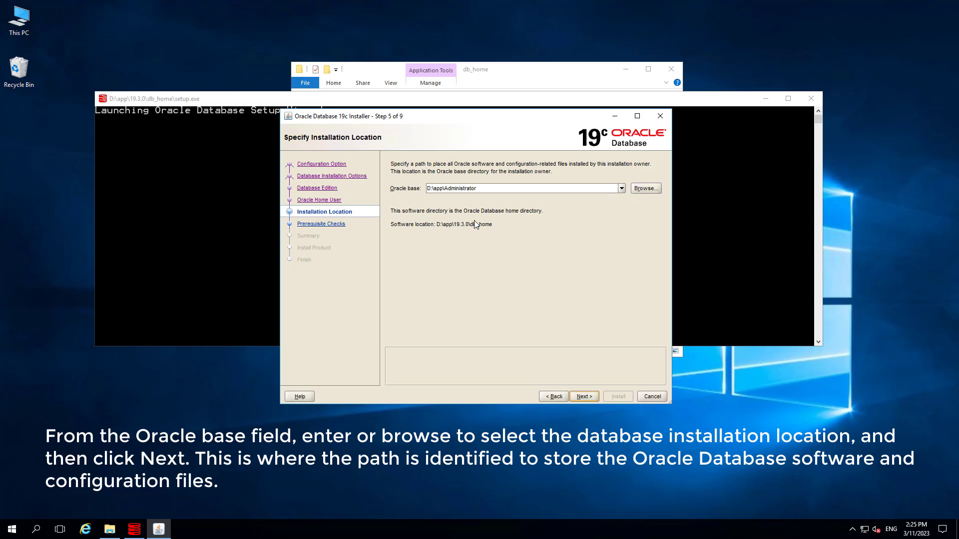
Step: Set the Oracle base directory to D:\app\ and proceed through the prerequisite checks
left_click(480, 190)
left_click_drag(444, 188, 496, 187)
key("BackSpace")
left_click(585, 399)
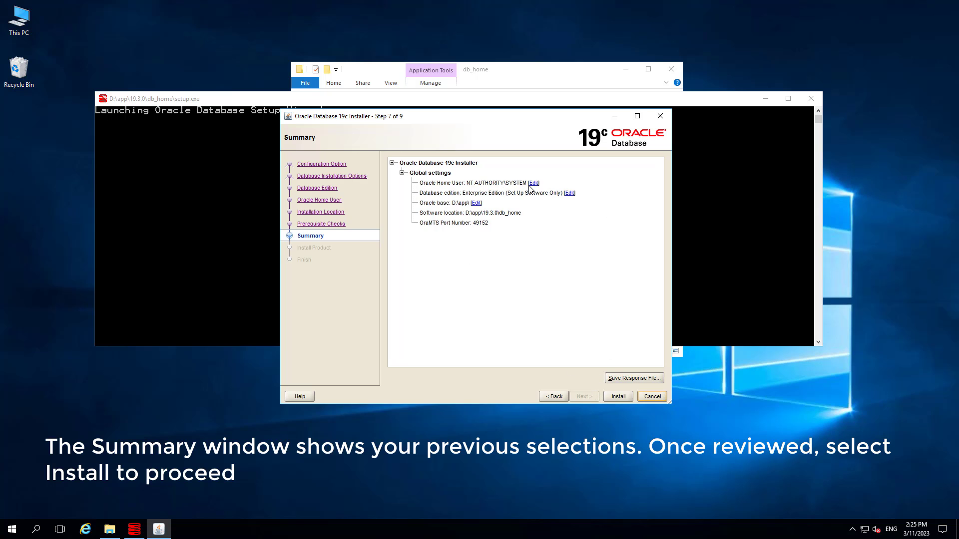
Step: Install the Oracle Database software with the reviewed summary settings and close the installer at the Finish page
left_click(618, 397)
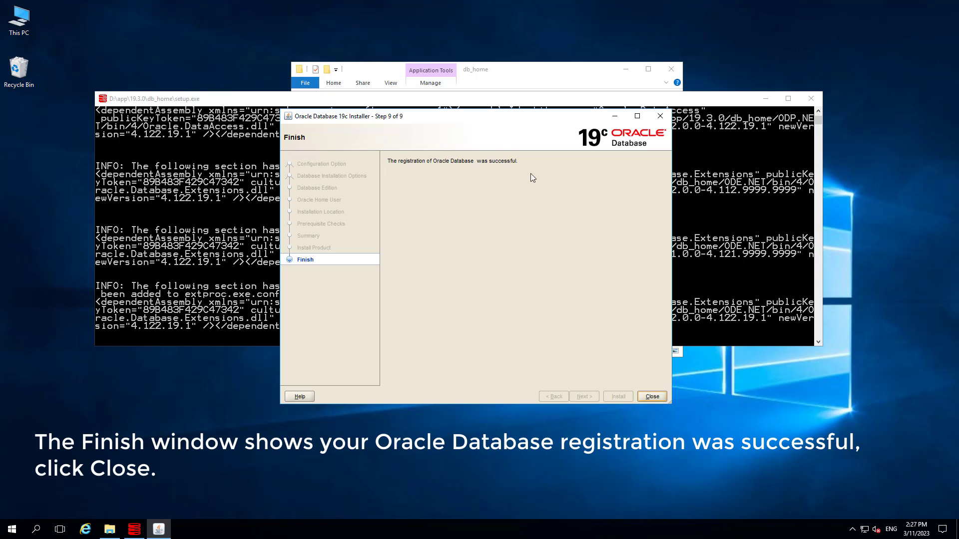
left_click(652, 396)
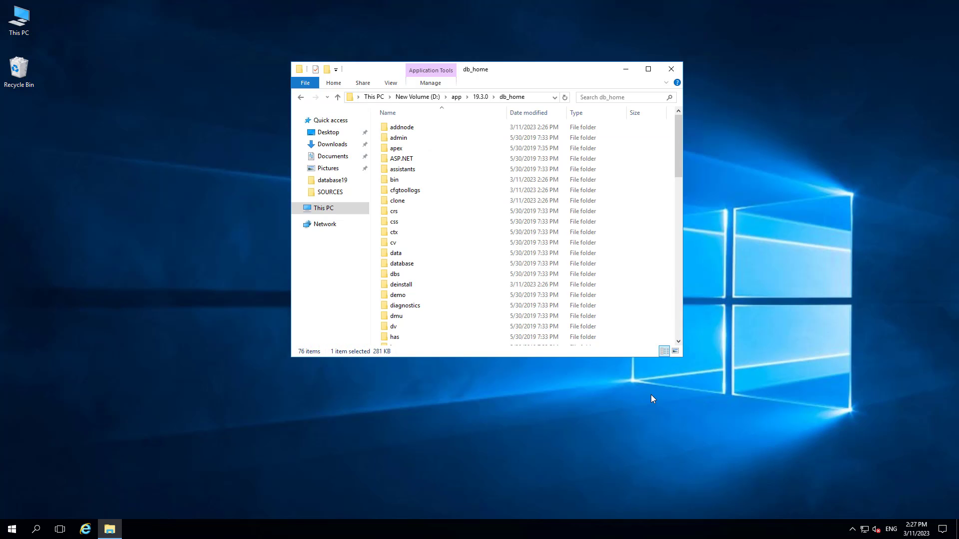
Step: Inspect the folders inside D:\app after the installation and close the file window
left_click(458, 96)
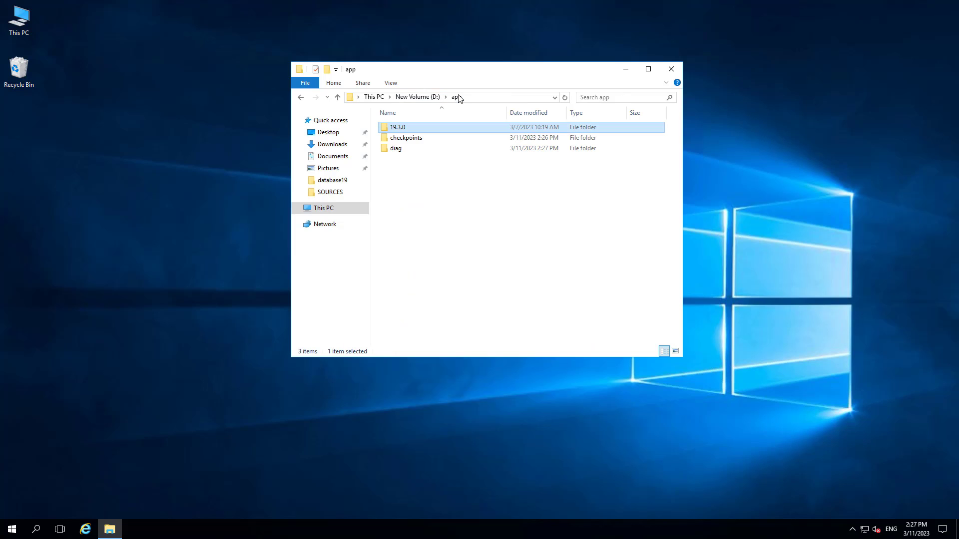
left_click(400, 149)
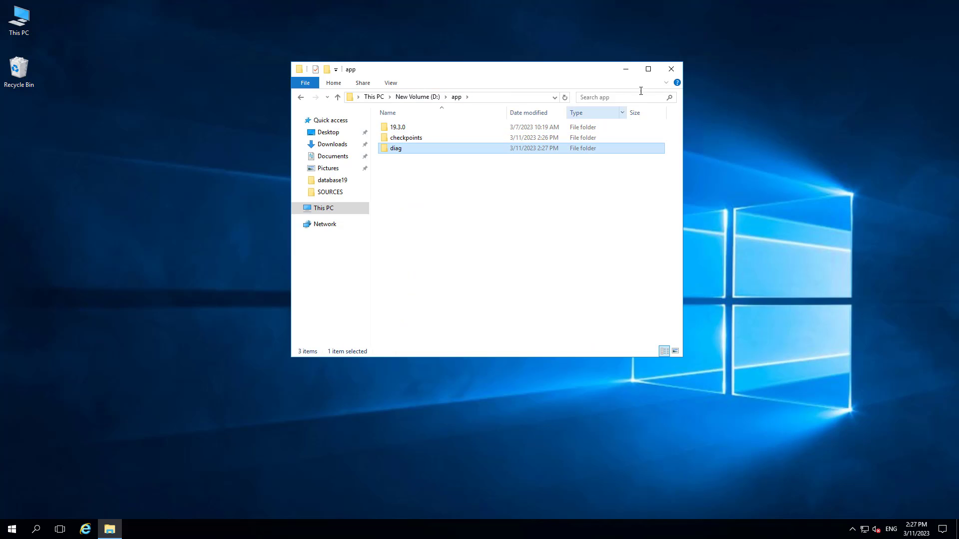
left_click(670, 71)
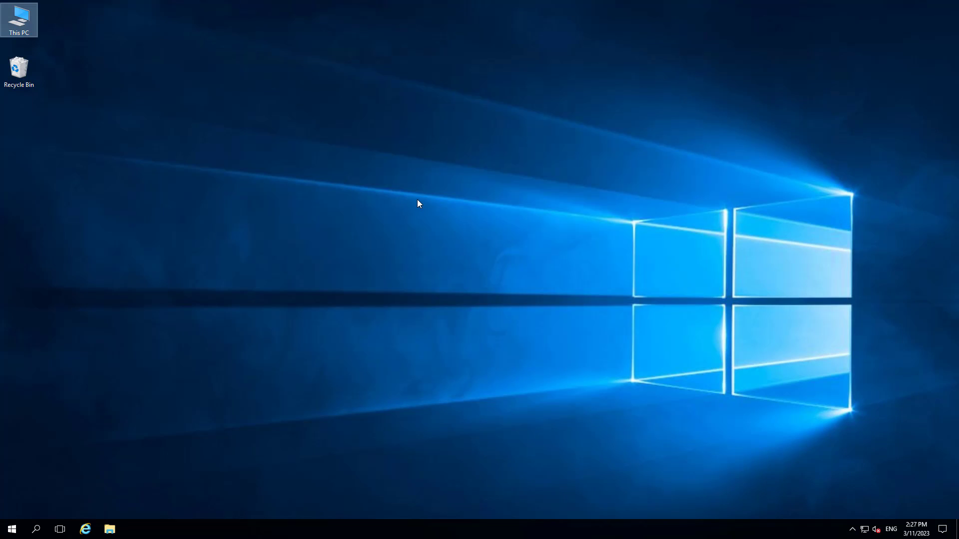
Step: Open the system Path variable's entry list from the computer's advanced system settings to check for the Oracle bin directory
right_click(21, 23)
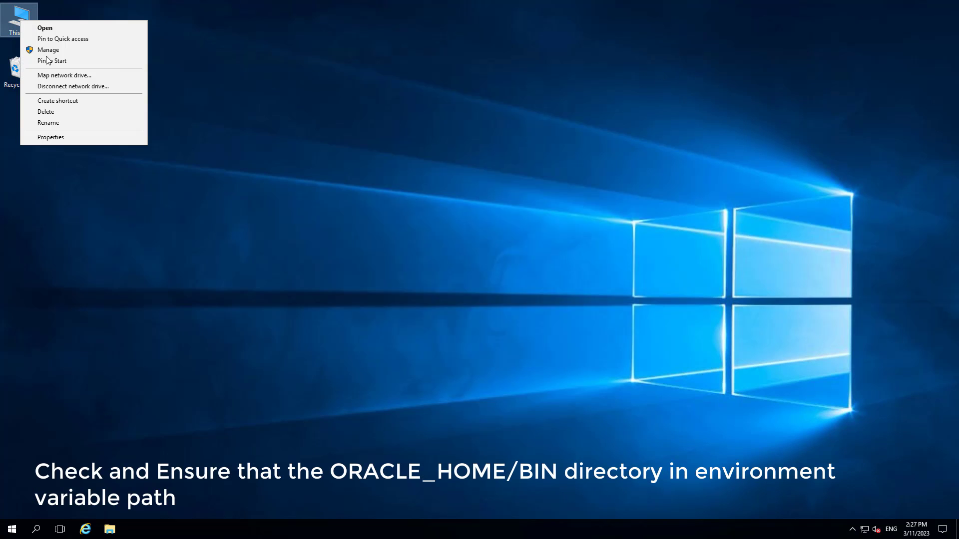
left_click(92, 137)
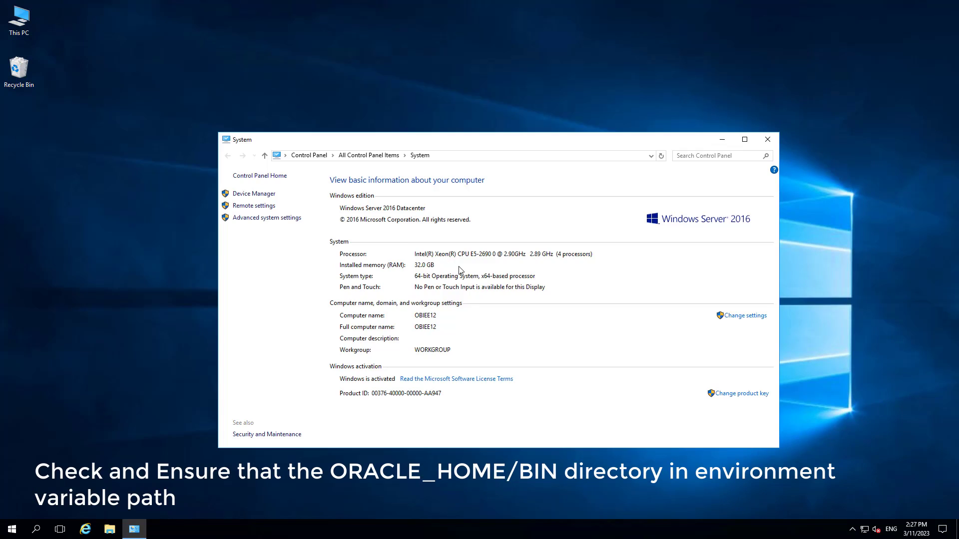
left_click(278, 221)
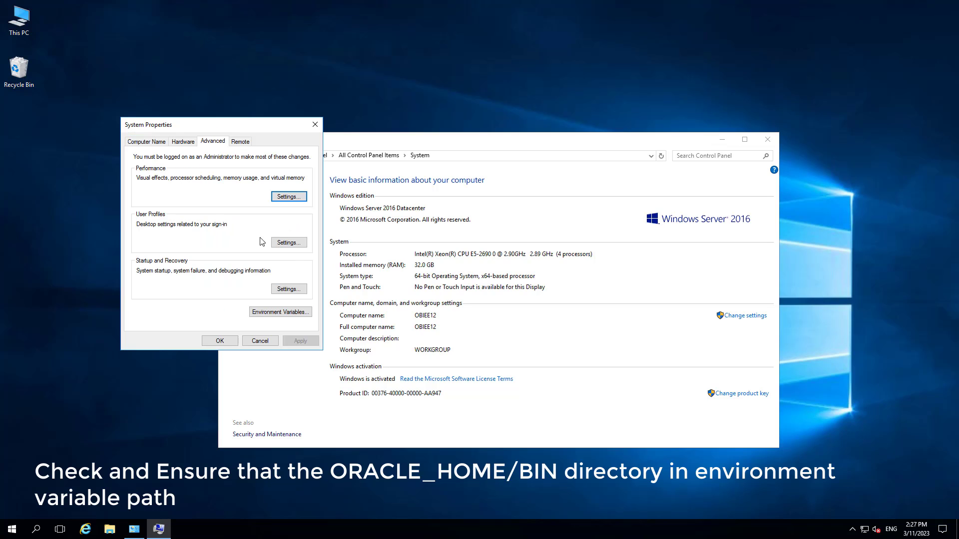
left_click(281, 312)
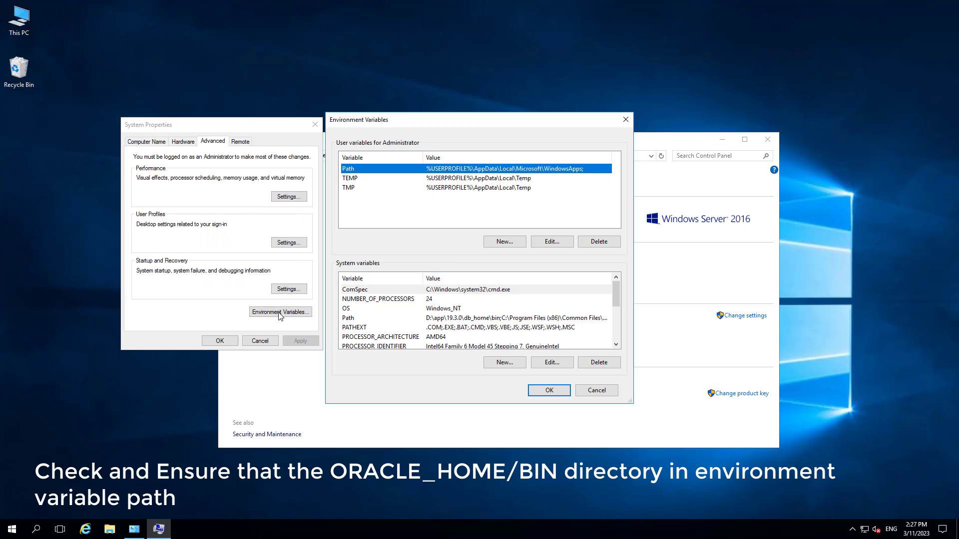
left_click(358, 318)
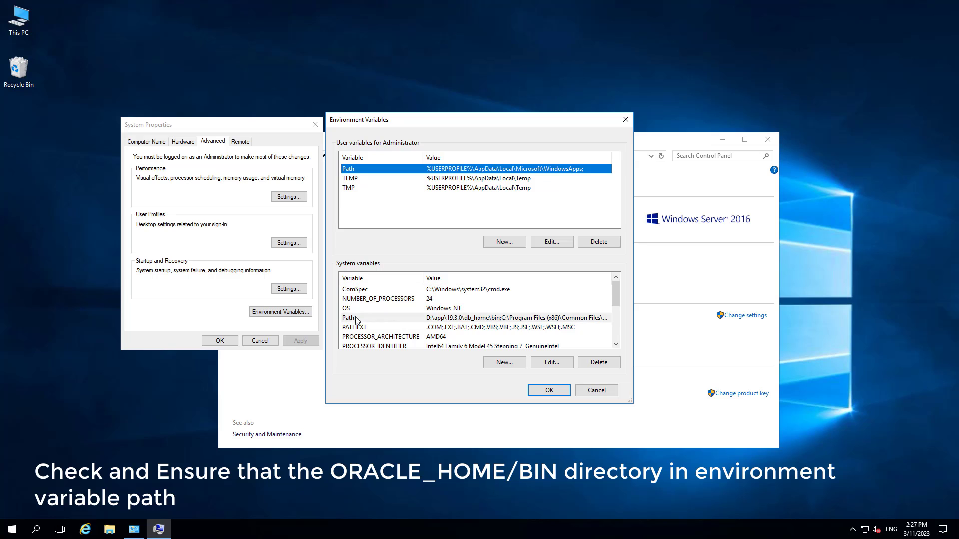
left_click(551, 363)
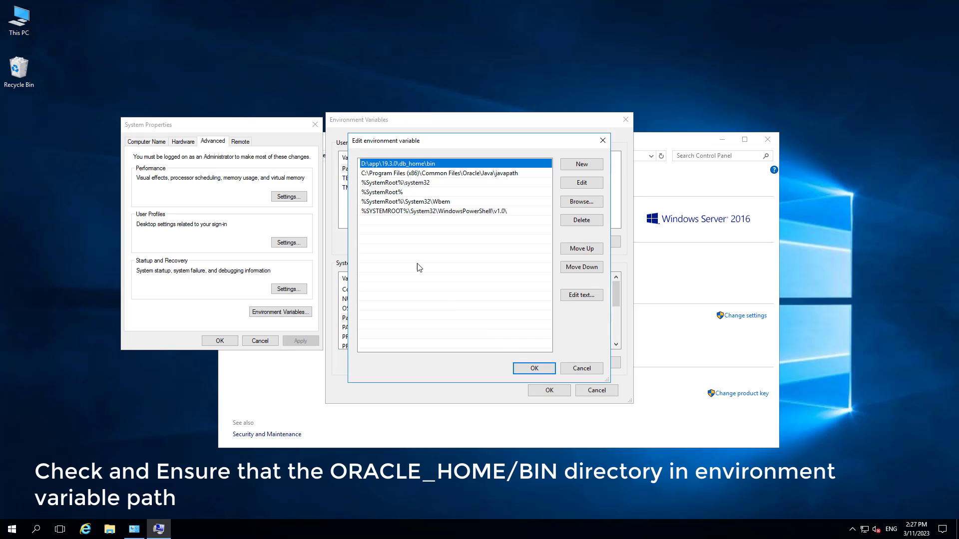
Step: Browse to D:\app\19.3.0\db_home\bin in File Explorer, keeping the Path entries visible above the window
left_click(109, 529)
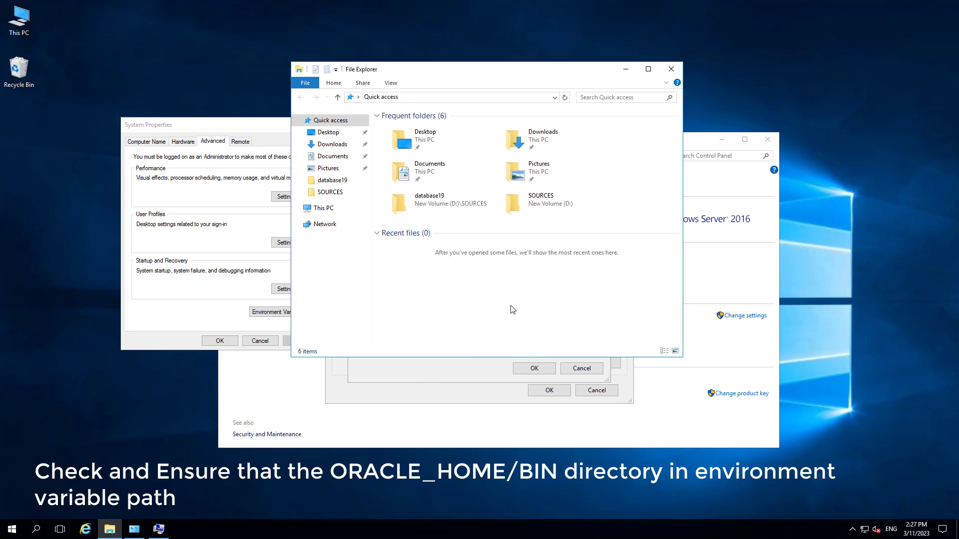
left_click(324, 209)
double_click(473, 256)
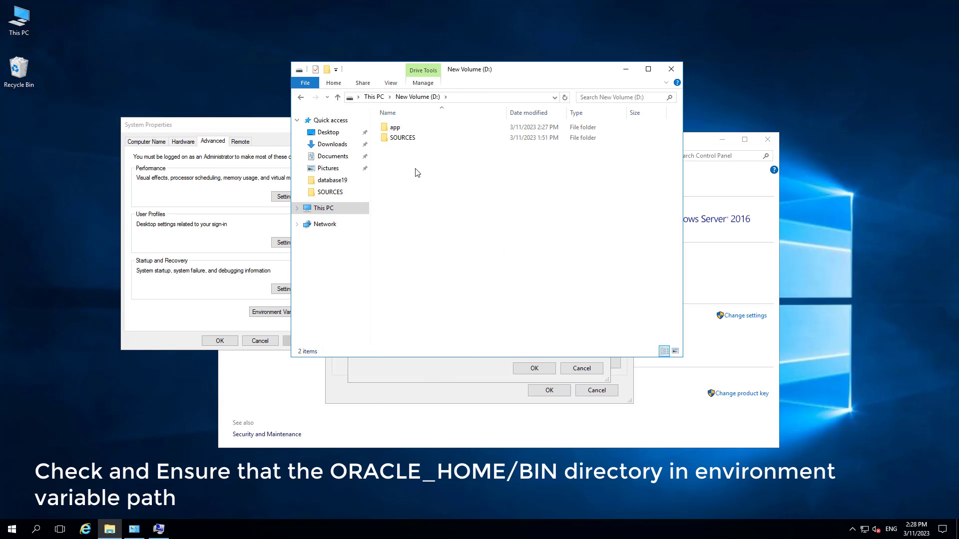
double_click(402, 129)
left_click_drag(439, 75, 500, 255)
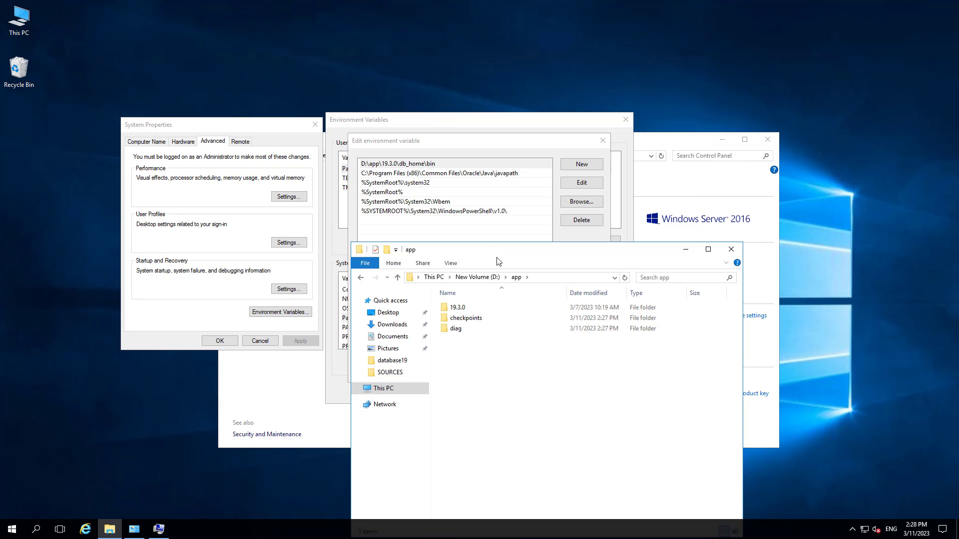
double_click(459, 307)
double_click(460, 308)
left_click(473, 351)
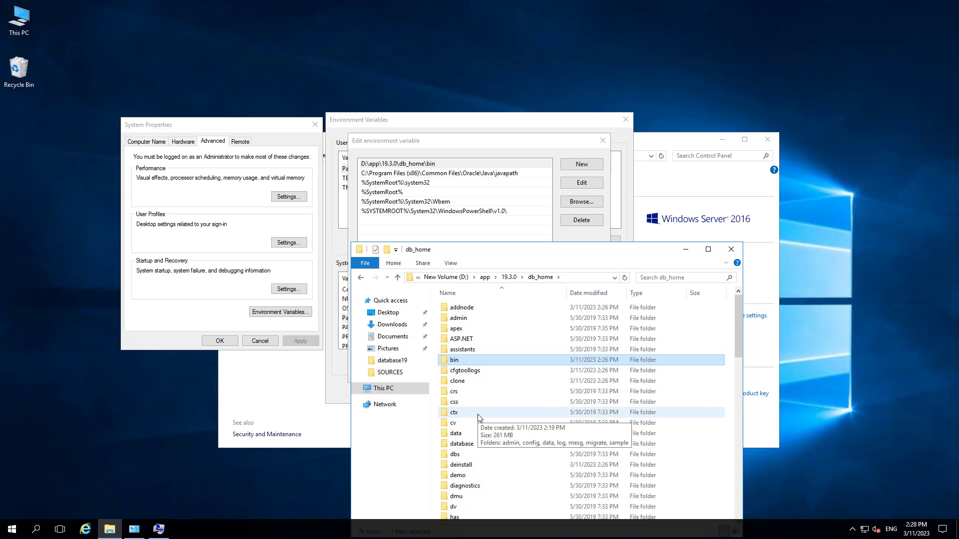
left_click(474, 359)
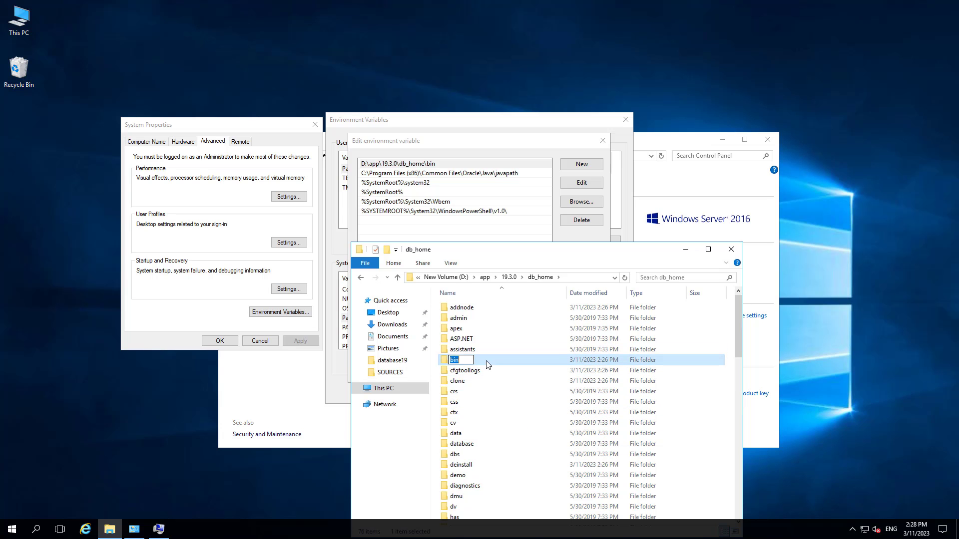
double_click(474, 359)
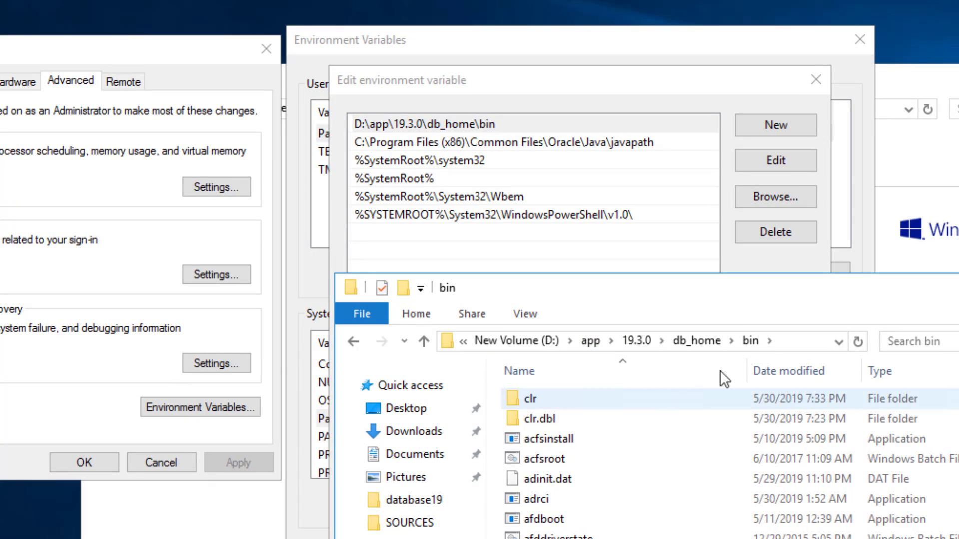
Step: Compare the full address of the Oracle bin folder with the first entry of the Path variable
left_click(787, 342)
left_click_drag(639, 343, 452, 343)
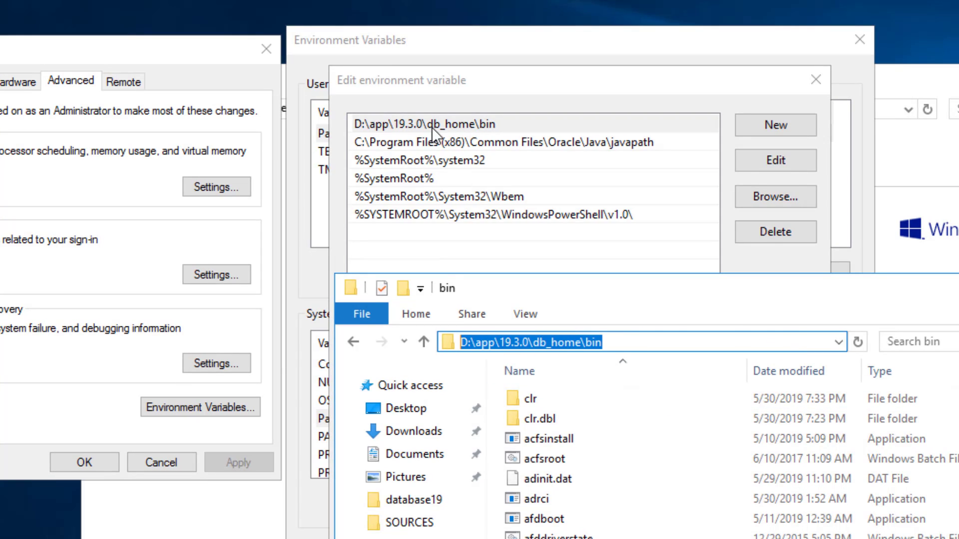
left_click(412, 125)
left_click(396, 124)
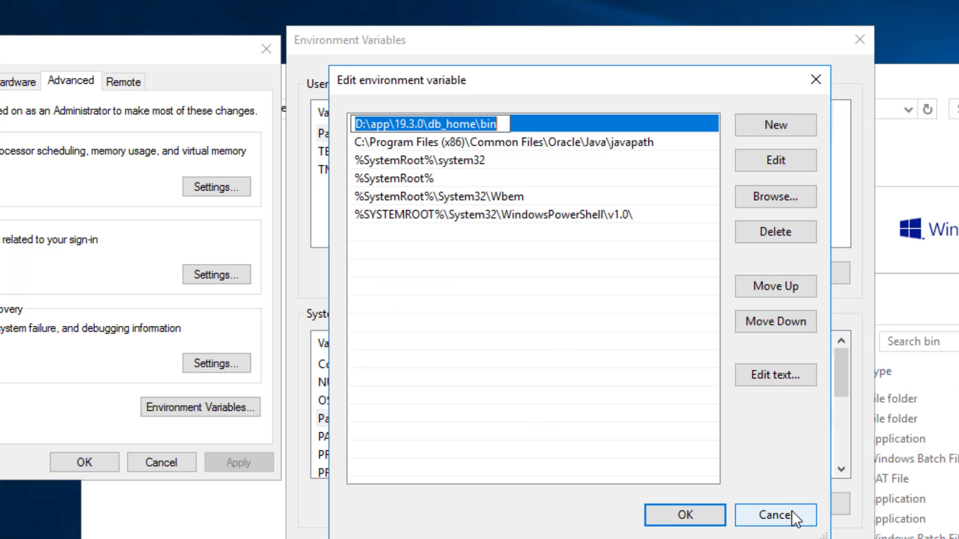
Step: Cancel the Path, environment variable and system property dialogs without changes and close the remaining bin folder and System windows
left_click(610, 414)
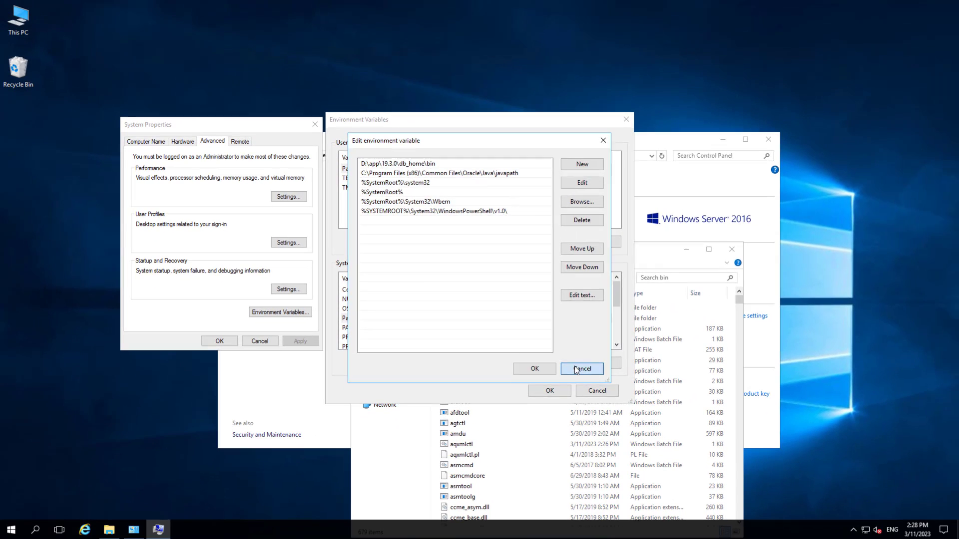
left_click(776, 515)
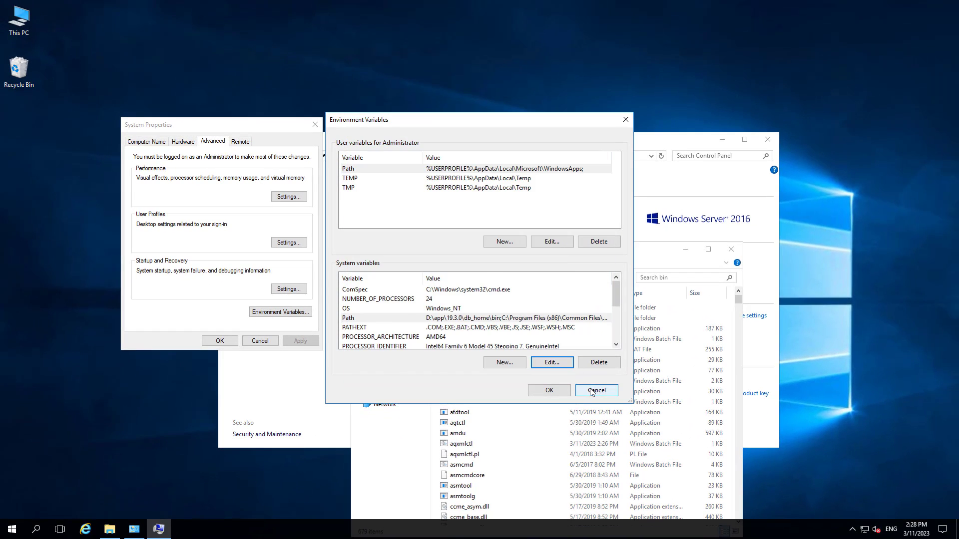
left_click(595, 391)
left_click(259, 341)
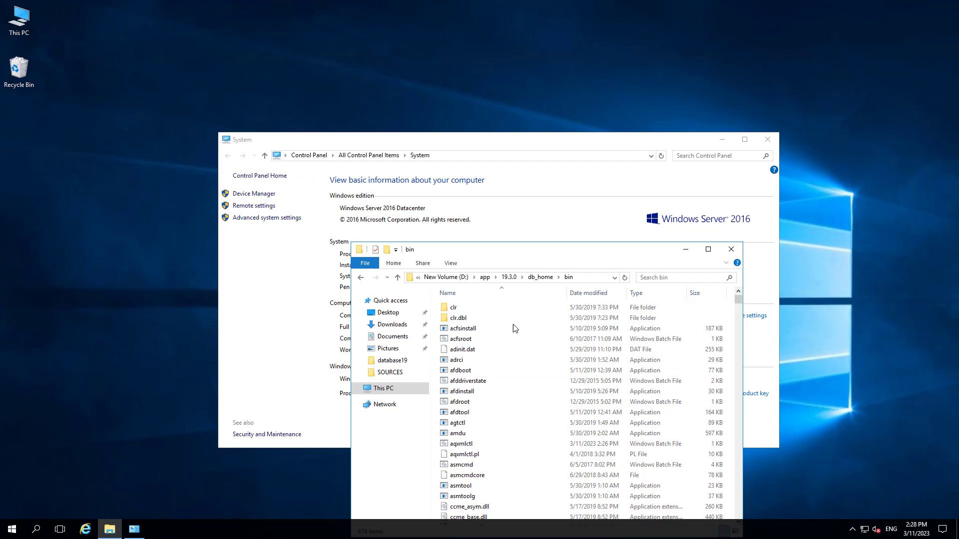
left_click(731, 249)
left_click(768, 141)
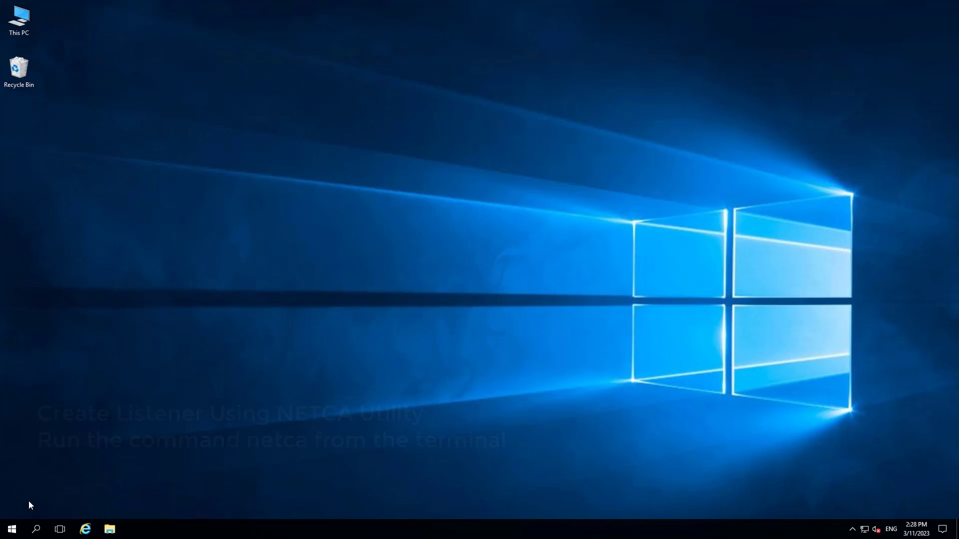
Step: Open a Command Prompt and run netca to start the Oracle Net Configuration Assistant
left_click(12, 529)
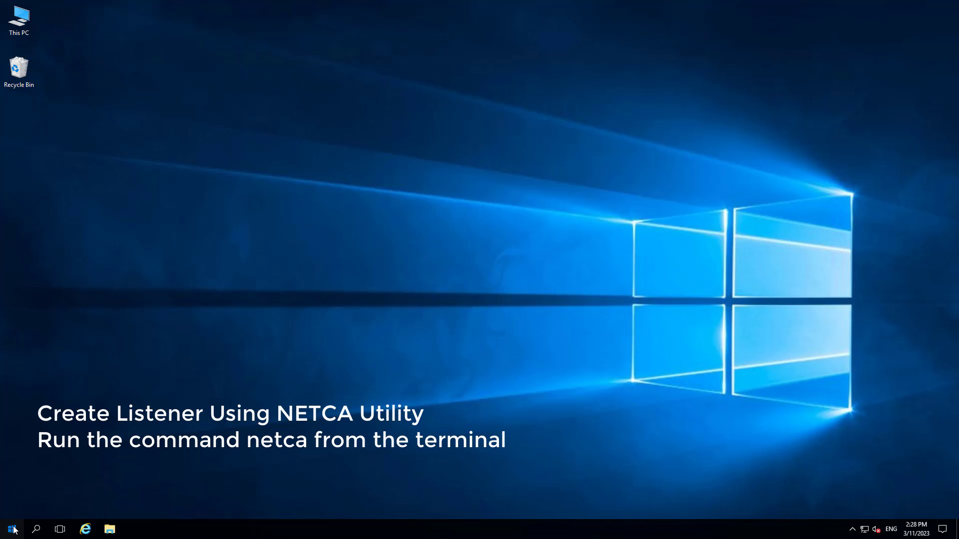
type("cmd")
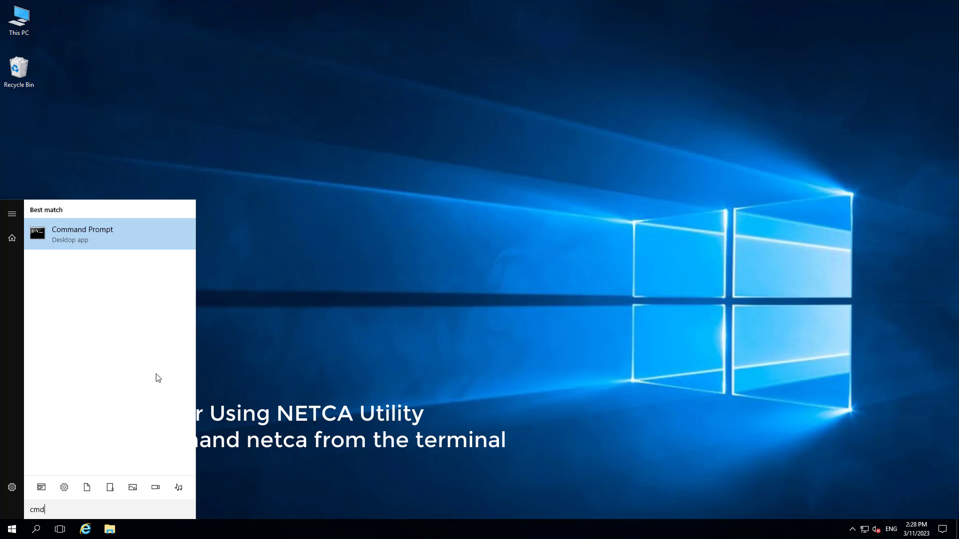
key("Return")
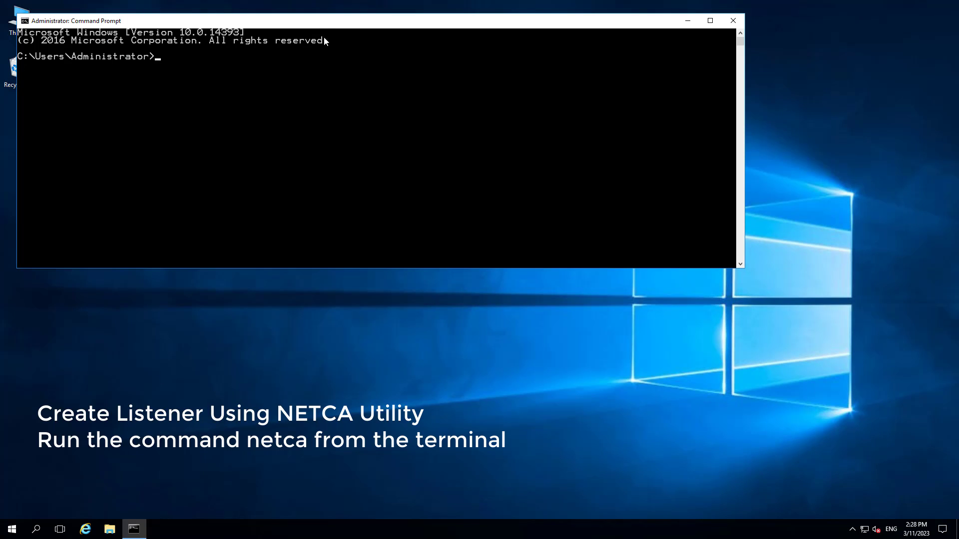
left_click_drag(325, 21, 456, 71)
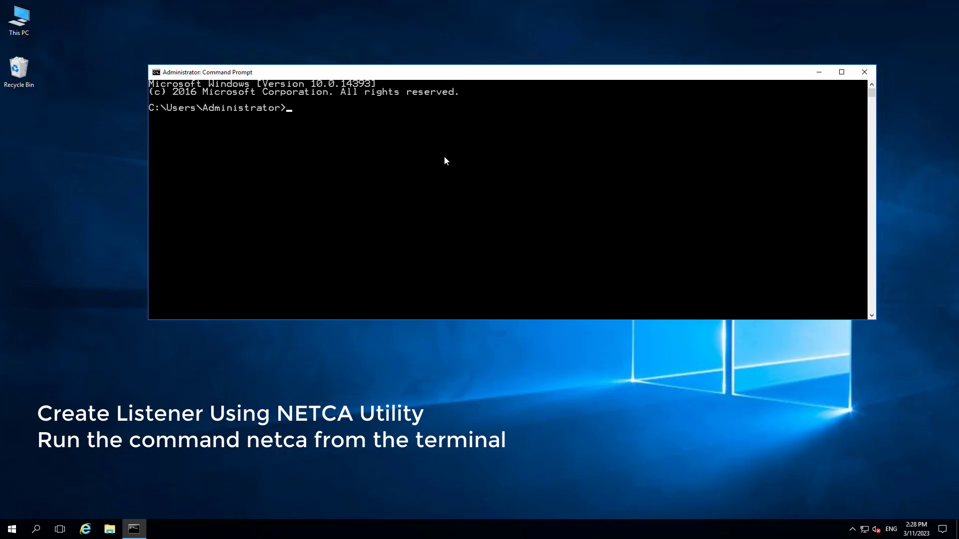
type("netca")
key("Return")
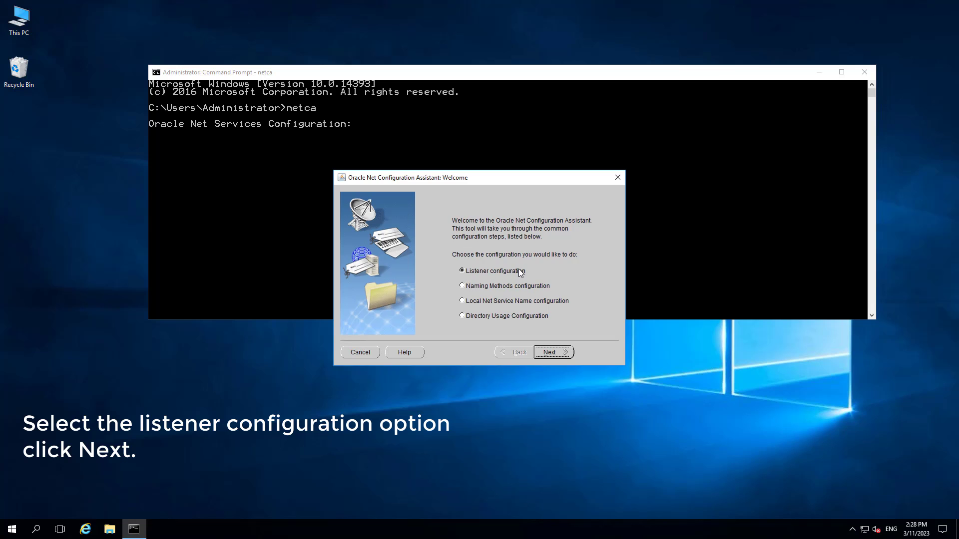
Step: Choose Listener configuration, add a new listener and keep LISTENER as its name
left_click_drag(498, 178, 497, 151)
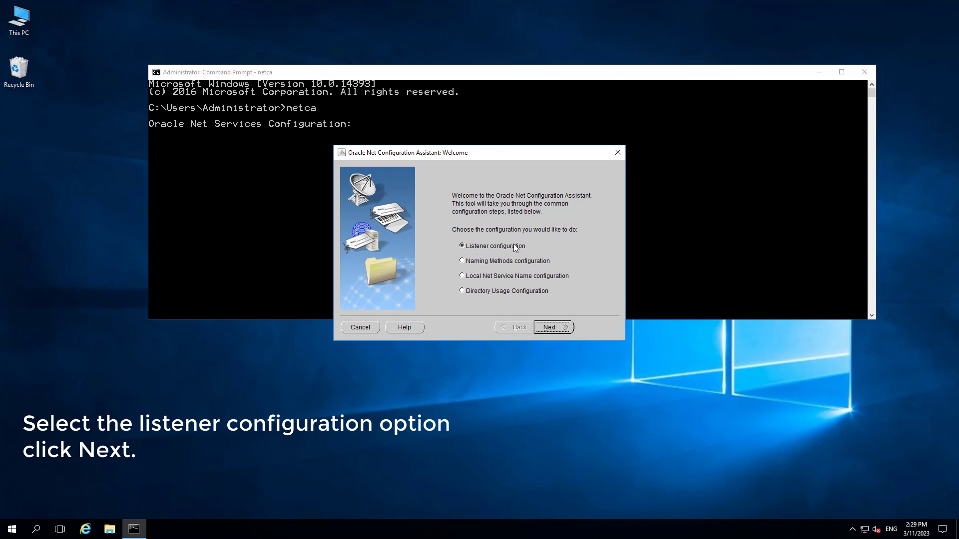
left_click(554, 327)
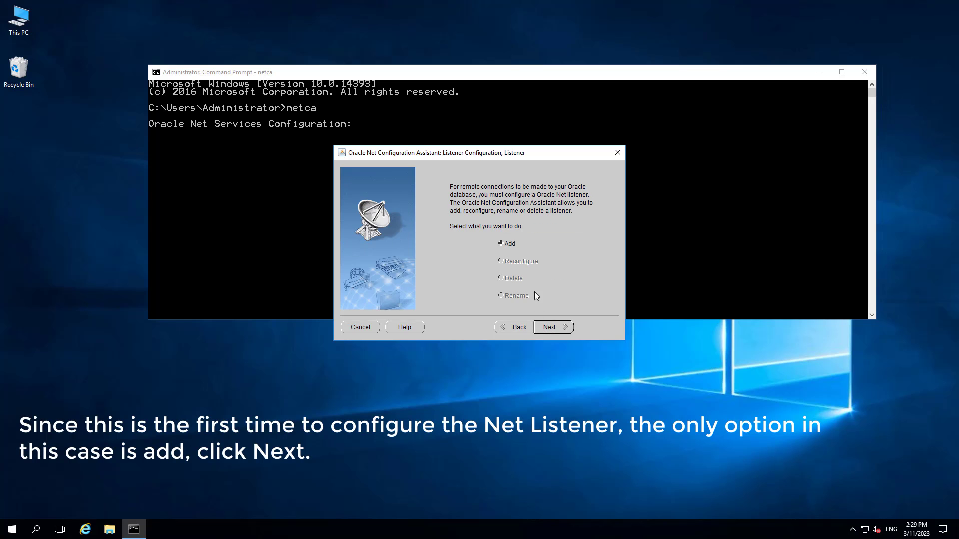
left_click(558, 325)
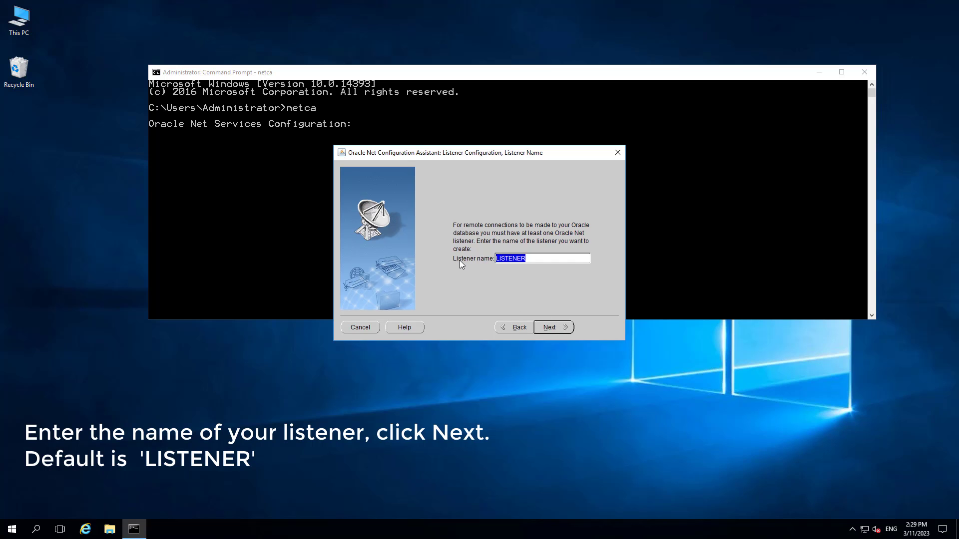
left_click(535, 255)
left_click(553, 329)
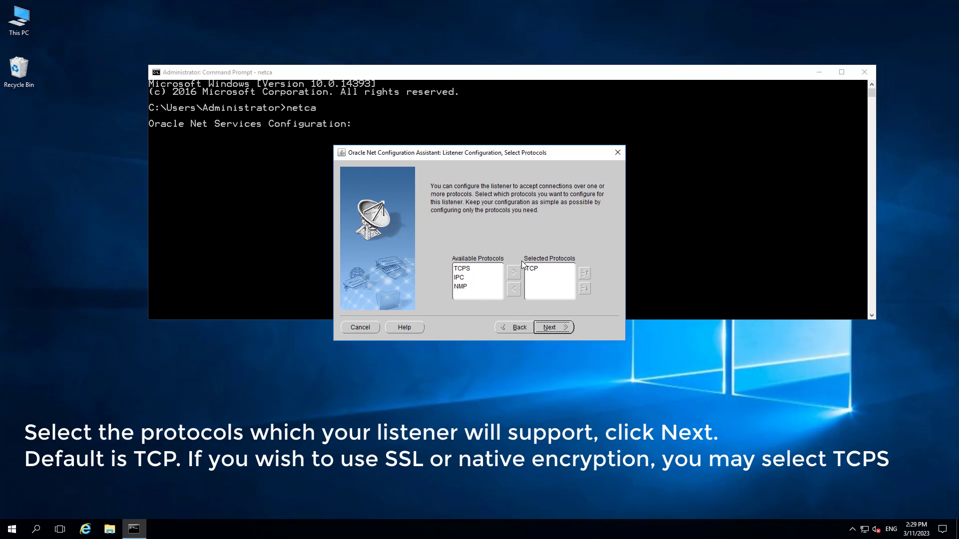
Step: Keep TCP as the listener's selected protocol and use the standard port number 1521
left_click(537, 269)
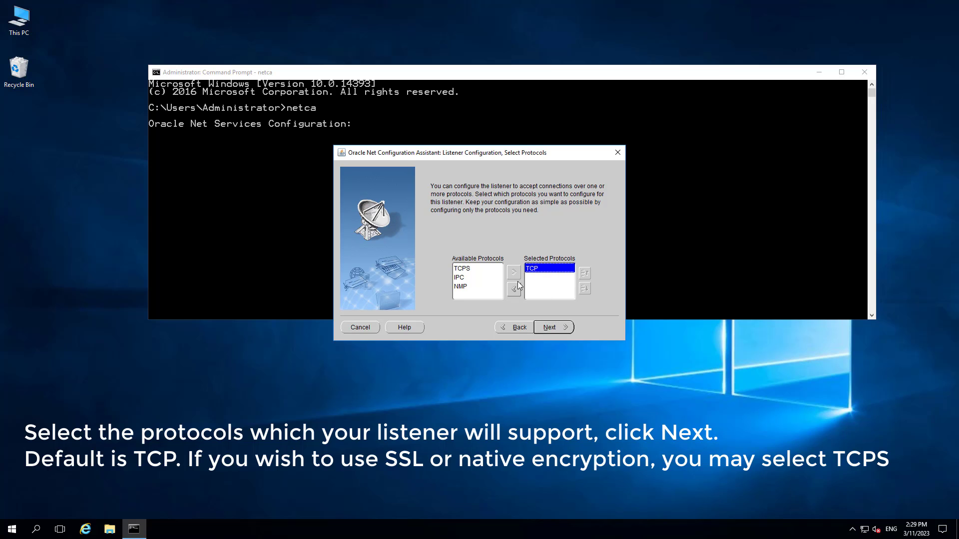
left_click(552, 329)
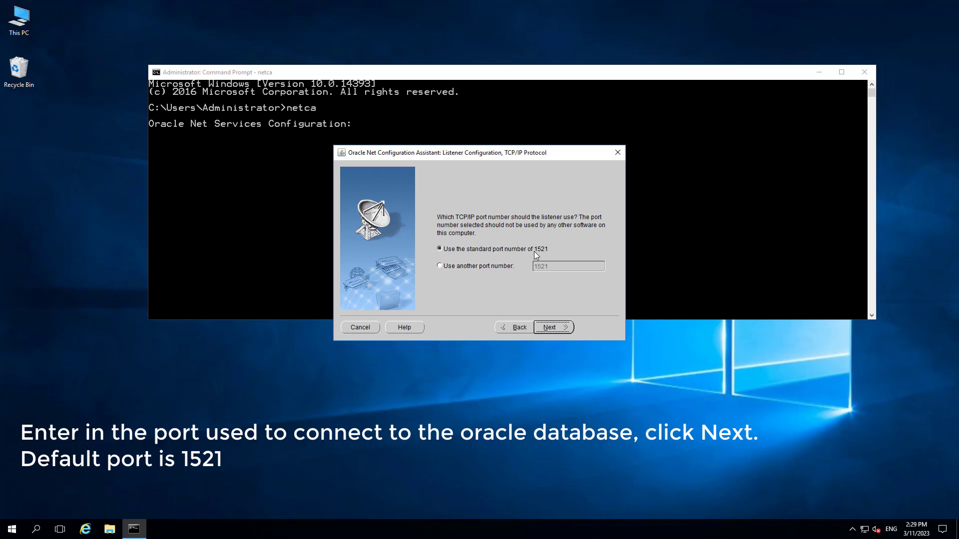
left_click(555, 328)
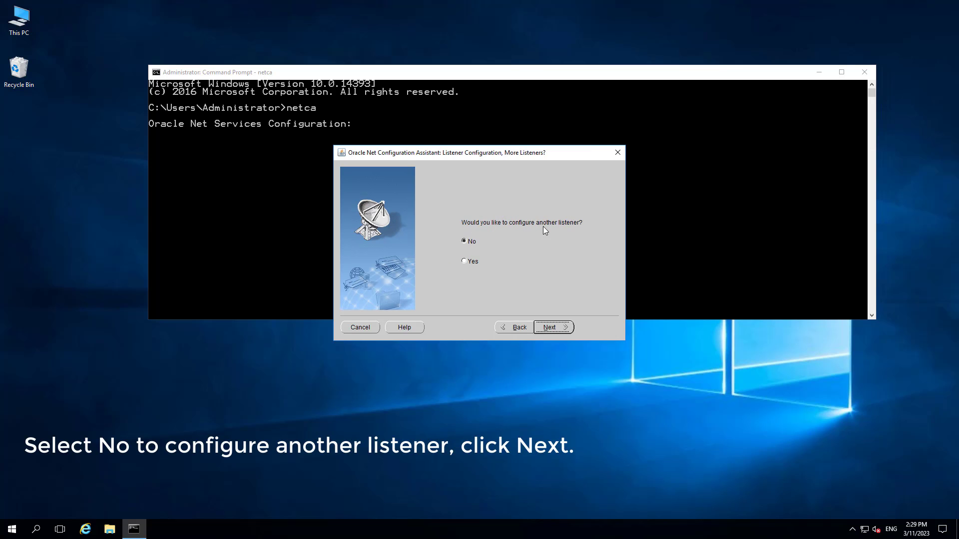
Step: Decline configuring another listener, complete the listener configuration and finish the Net Configuration Assistant
left_click(549, 328)
left_click_drag(565, 154, 706, 153)
left_click(687, 332)
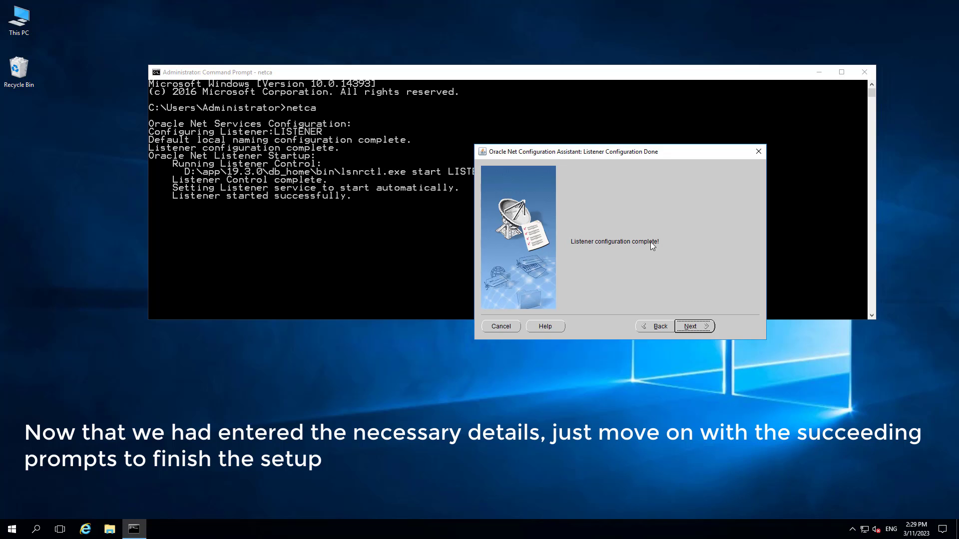
left_click(178, 200)
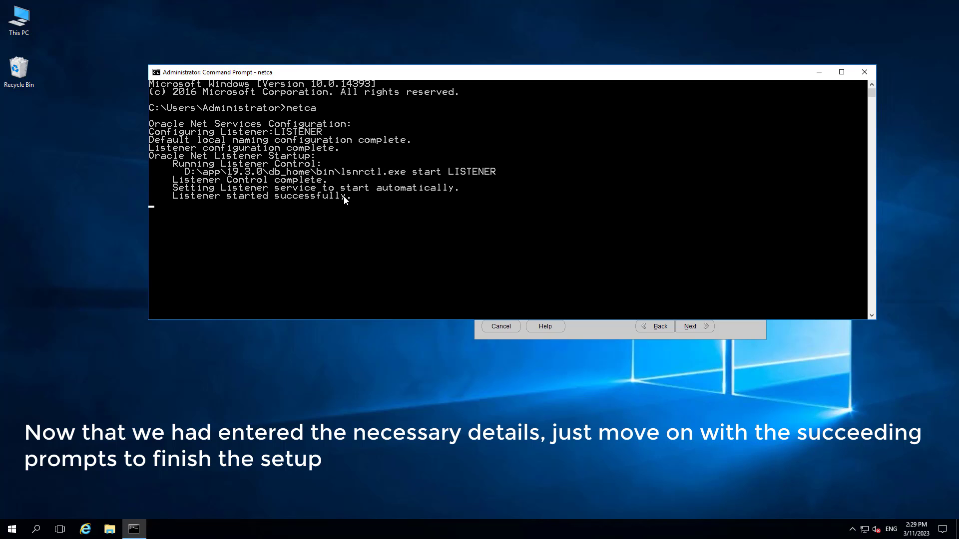
left_click(581, 325)
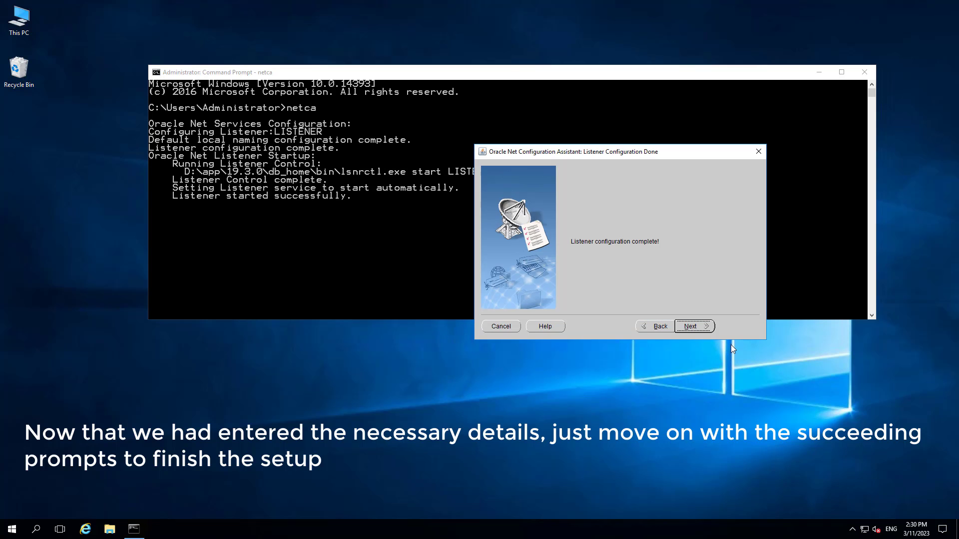
left_click(696, 328)
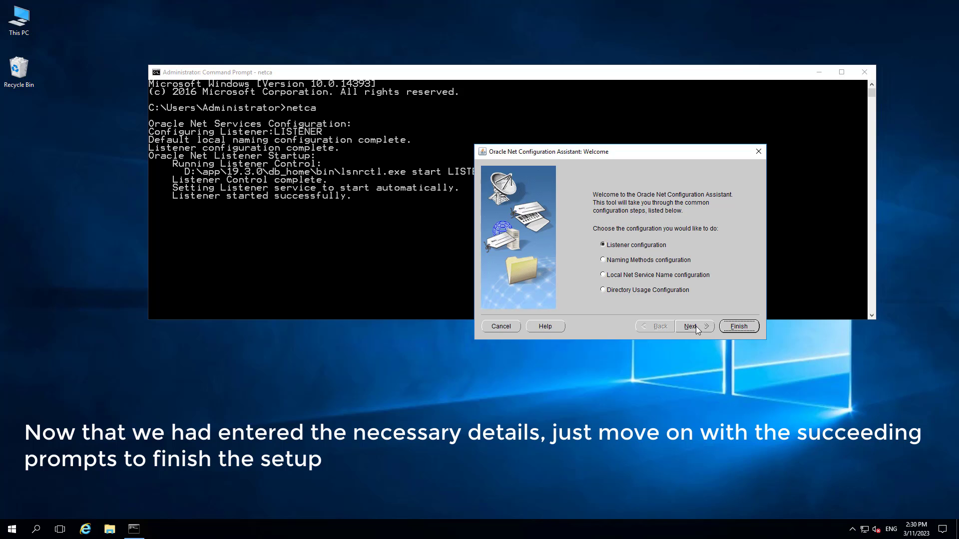
left_click(739, 328)
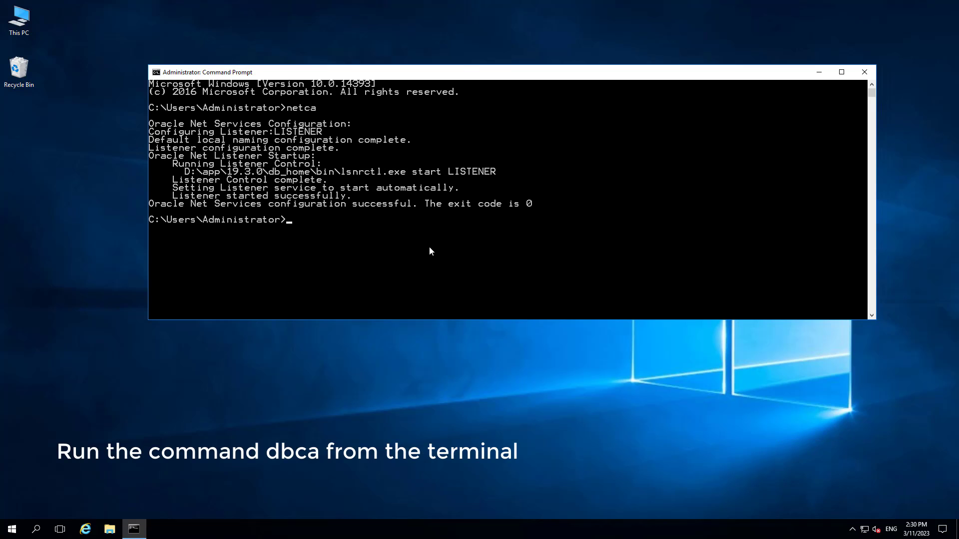
Step: Run dbca from the Command Prompt to start the Database Configuration Assistant
key("Return")
key("Return")
type("d")
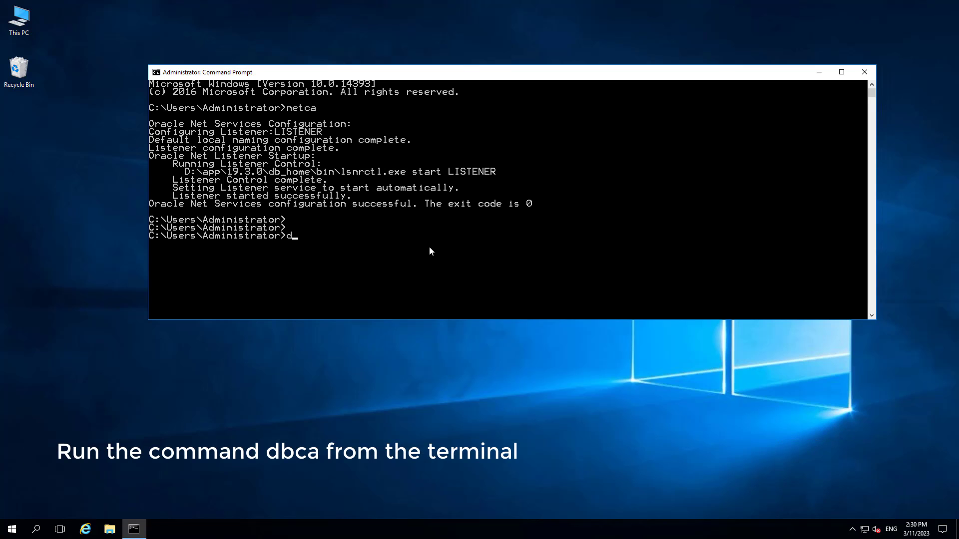
type("bca")
key("Return")
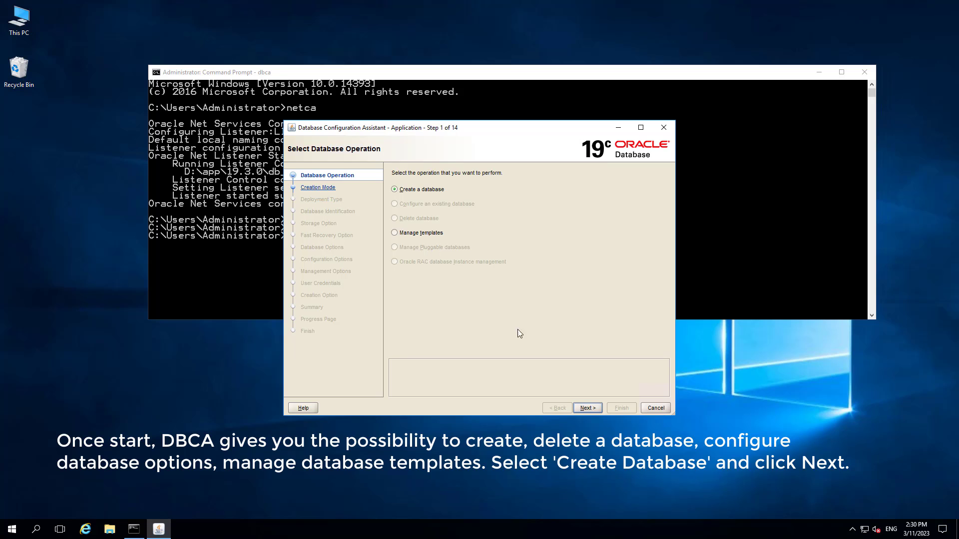
Step: Choose Create a database as the operation and Advanced configuration as the creation mode
left_click(595, 406)
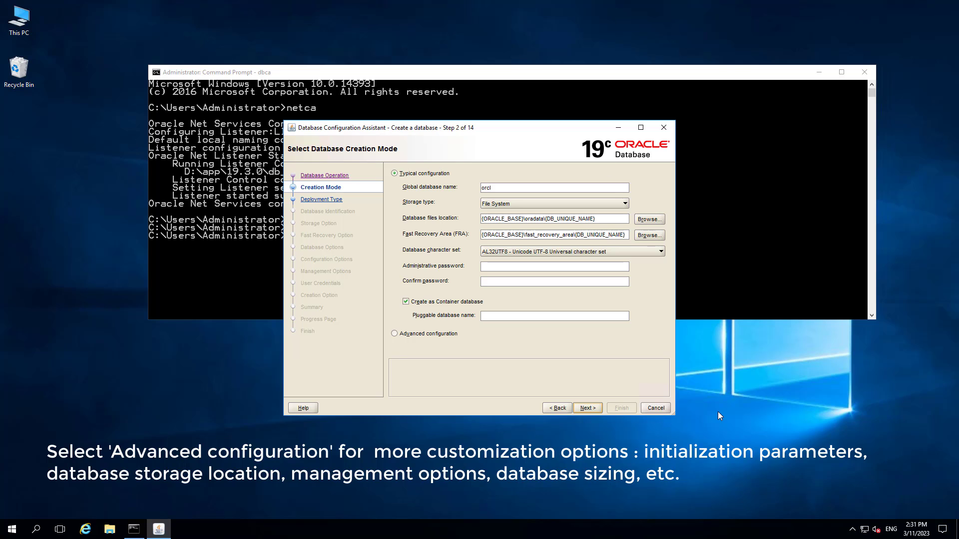
left_click(406, 334)
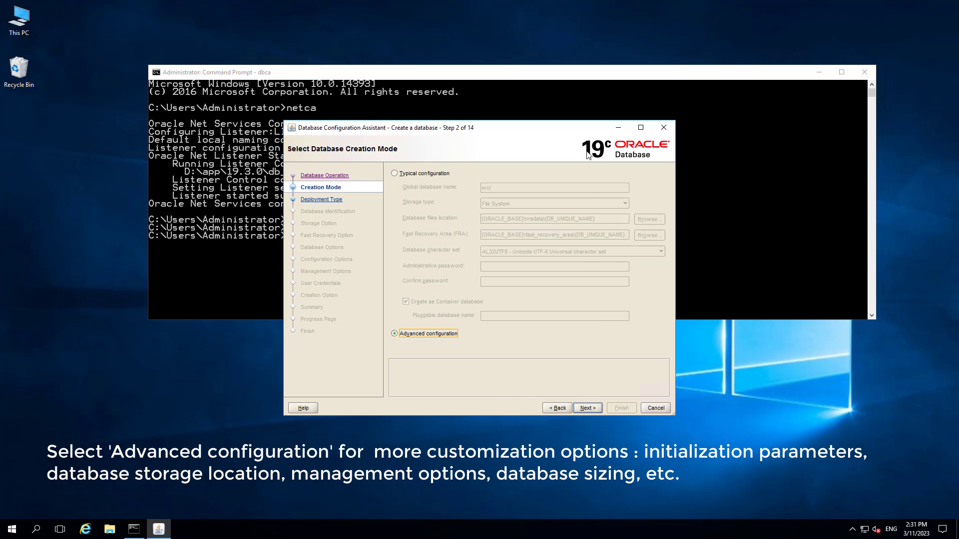
left_click_drag(553, 131, 561, 93)
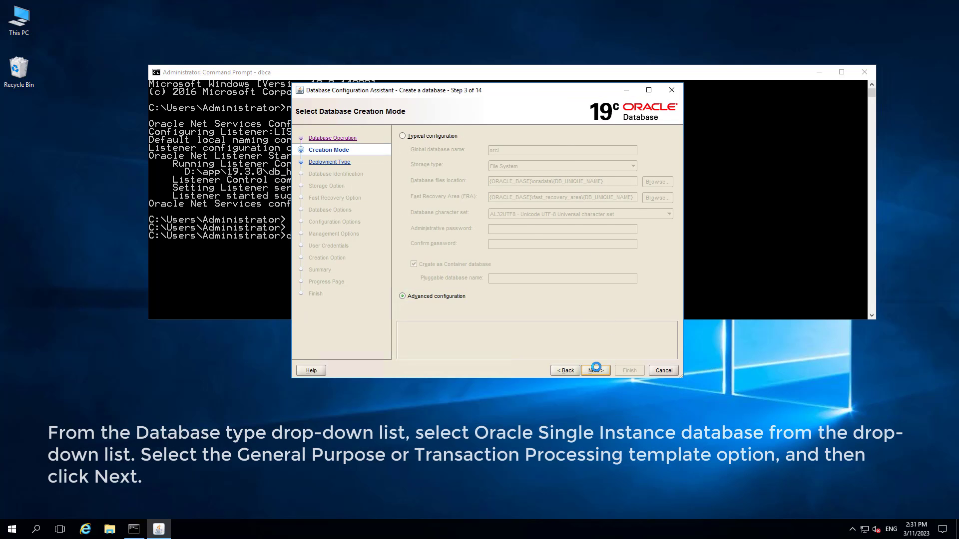
left_click(596, 370)
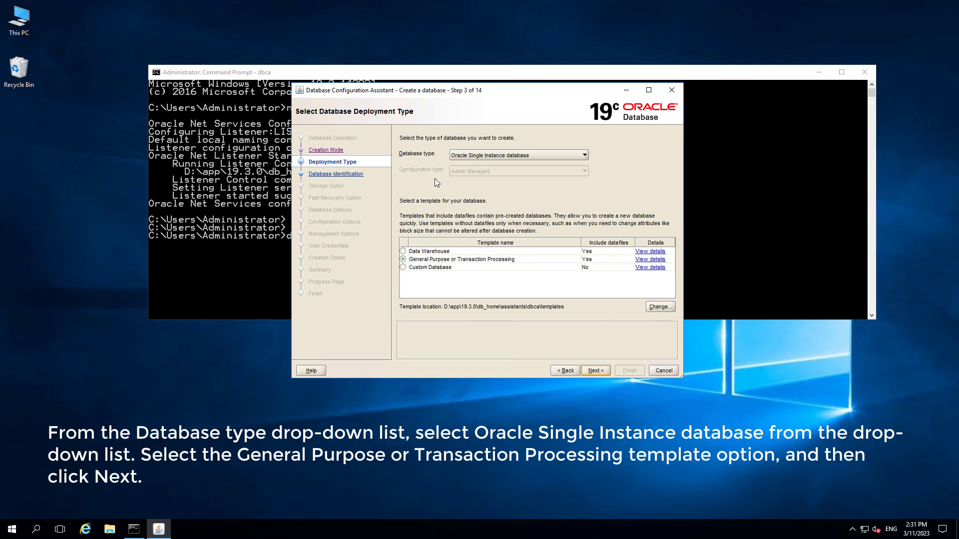
Step: Set the database type to Oracle Single Instance database and use the General Purpose or Transaction Processing template
left_click(501, 155)
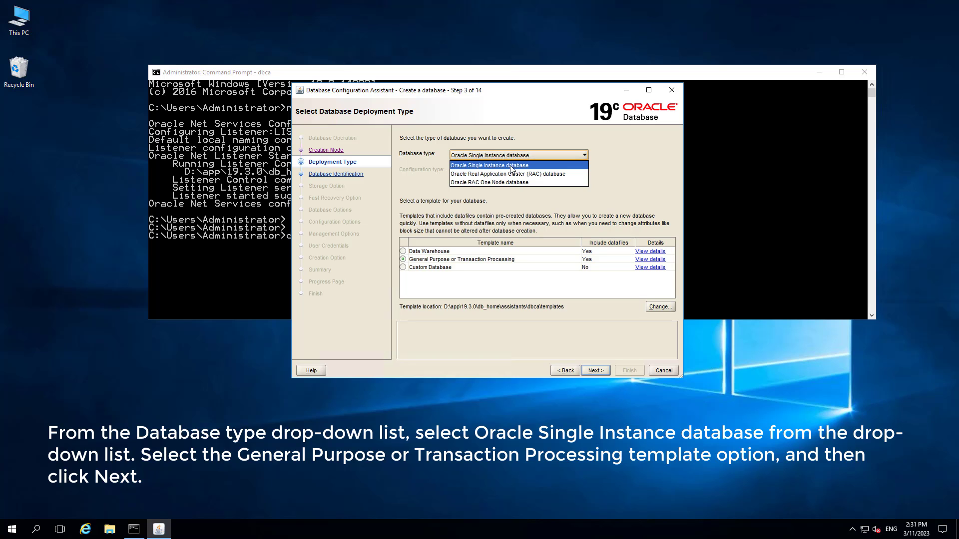
left_click(509, 166)
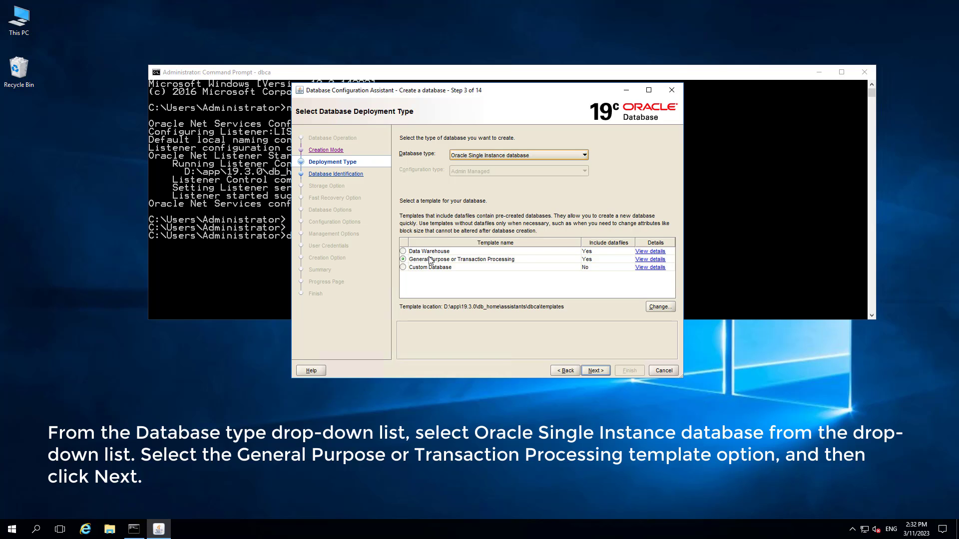
left_click(462, 262)
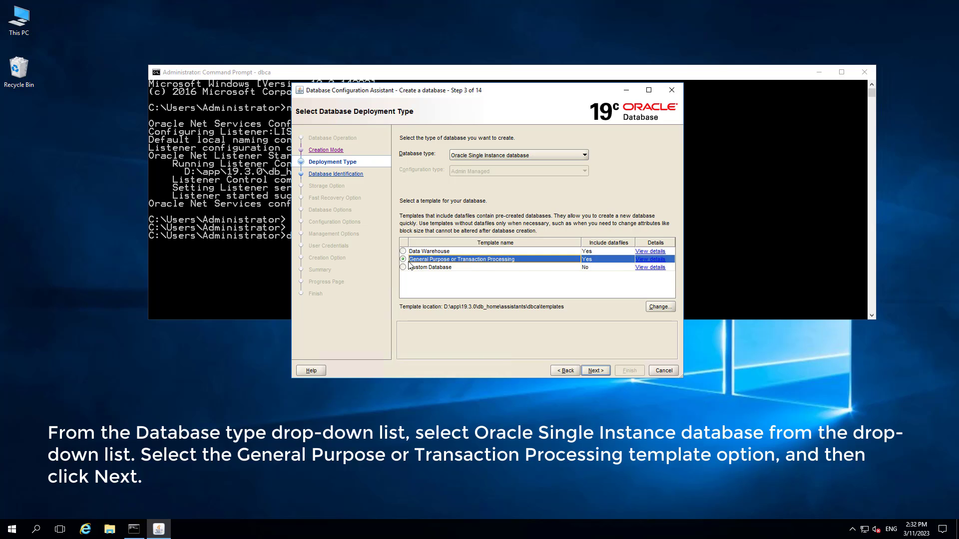
left_click(595, 371)
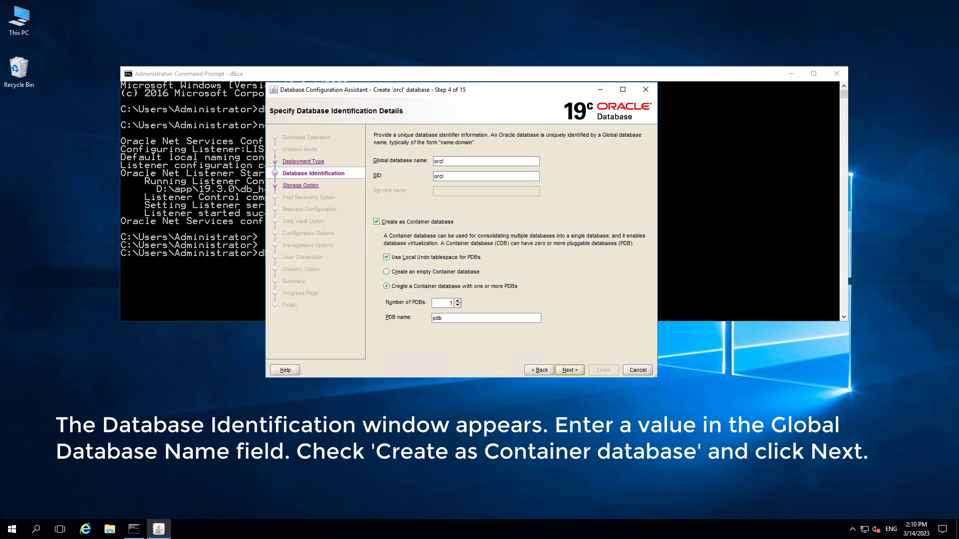
Step: Keep orcl as the global database name and use the template file for database storage attributes
left_click(470, 164)
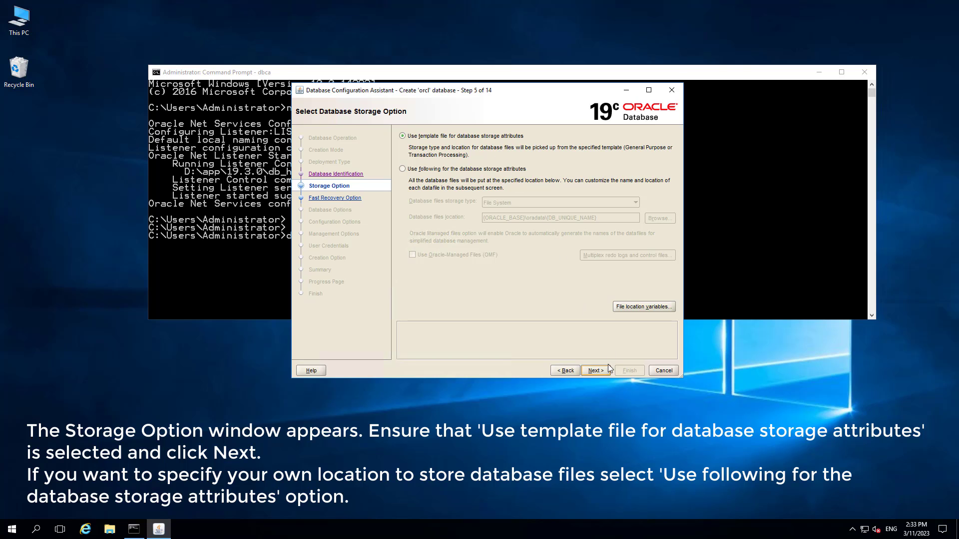
left_click(595, 370)
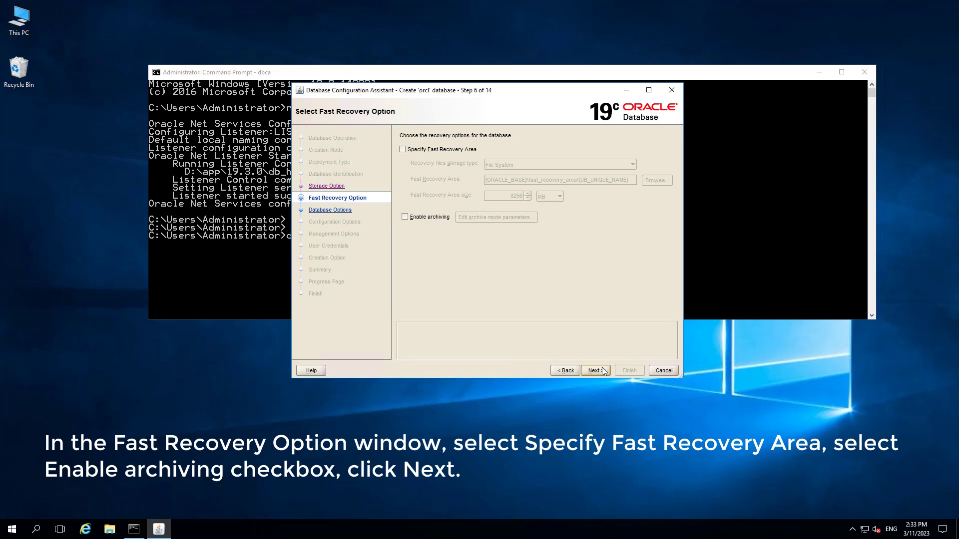
Step: Specify a Fast Recovery Area with its default location and size, and enable archiving
left_click(409, 152)
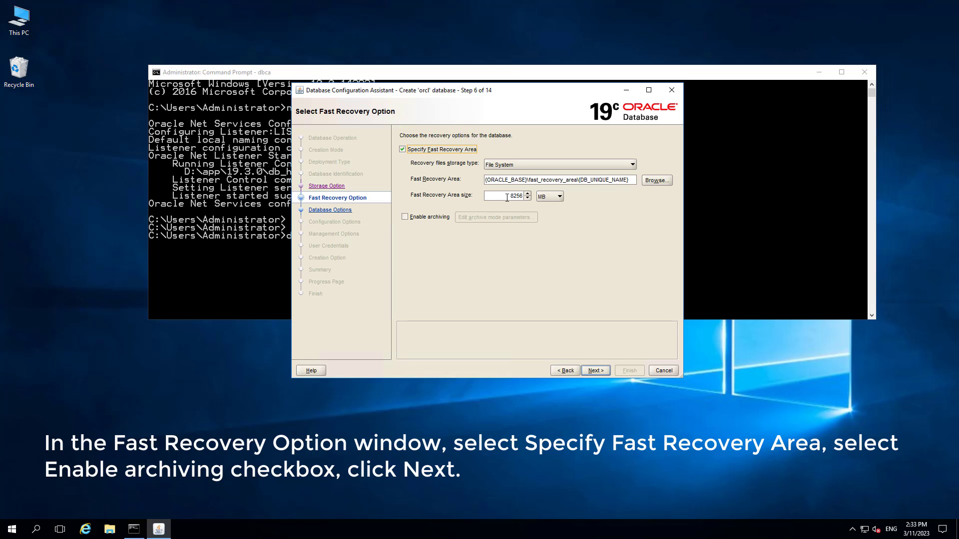
left_click(412, 220)
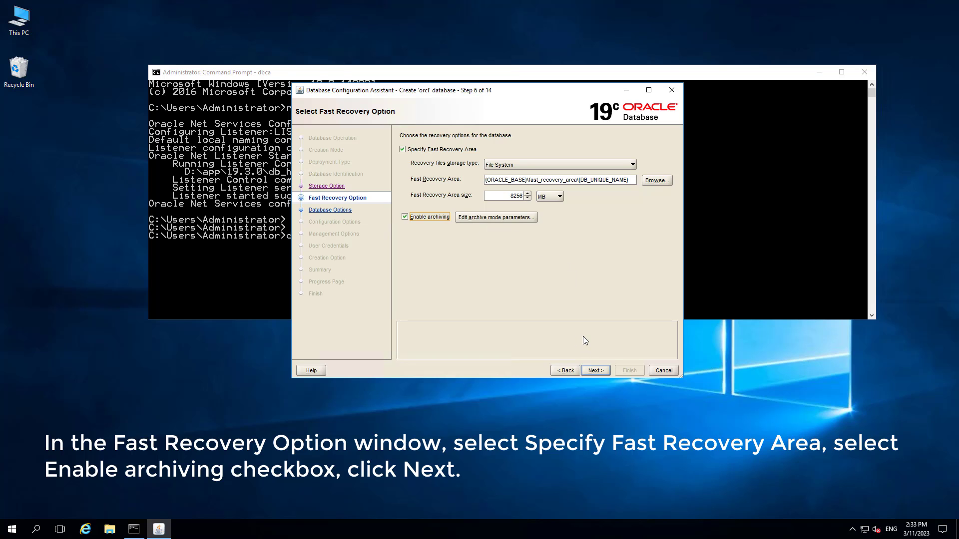
left_click(605, 370)
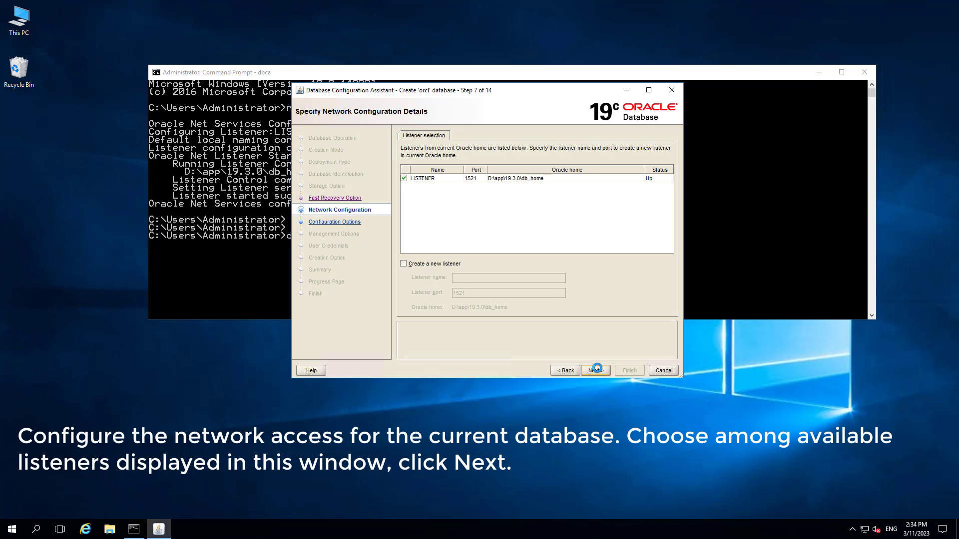
Step: Use the existing LISTENER on port 1521 and leave Oracle Database Vault and Label Security unconfigured
left_click(431, 180)
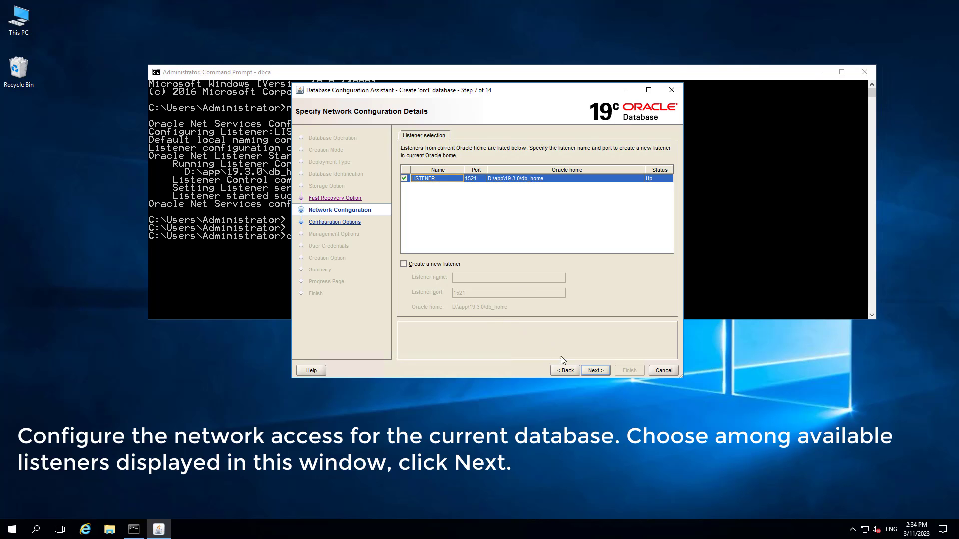
left_click(599, 373)
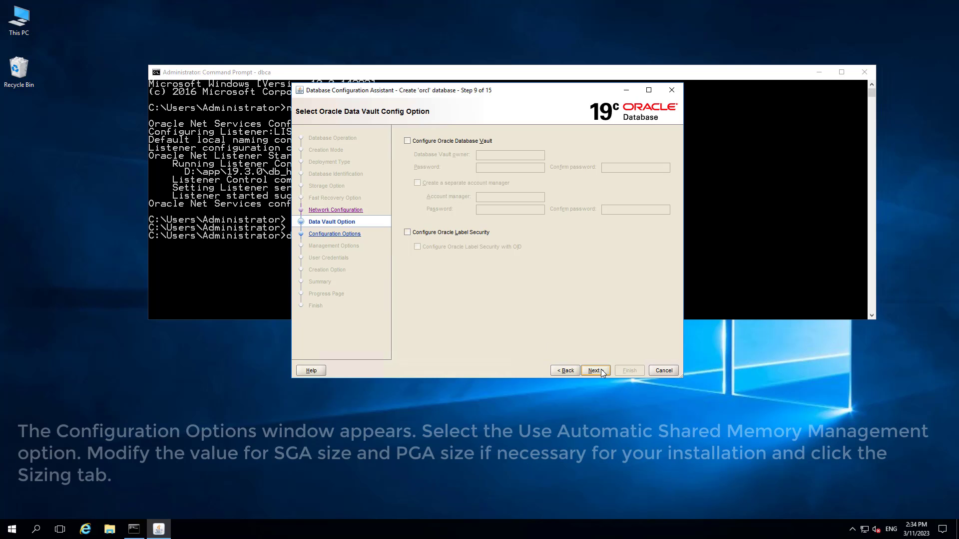
left_click(596, 371)
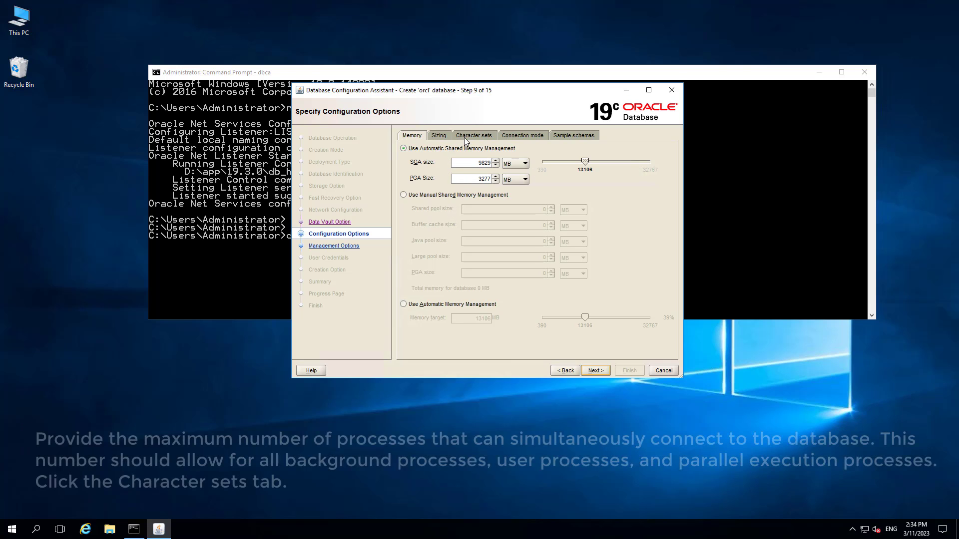
Step: Keep the maximum number of processes at 1920 in the sizing options and go on to the character set options
left_click(440, 137)
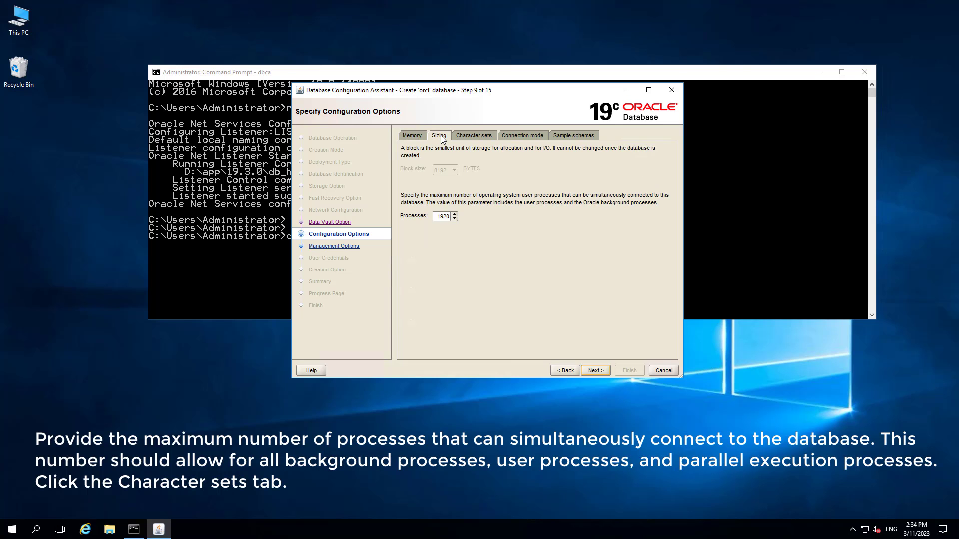
left_click(442, 216)
double_click(441, 216)
left_click(475, 138)
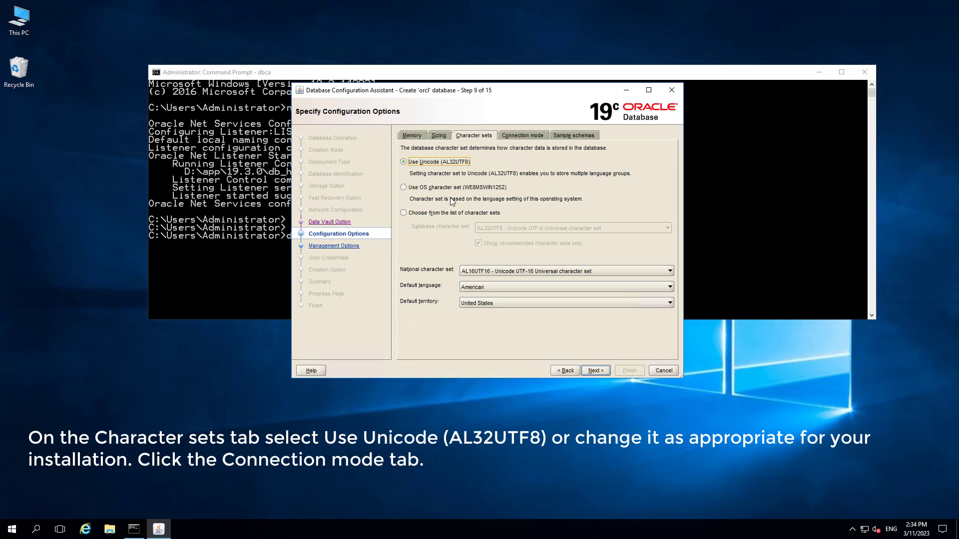
left_click(403, 213)
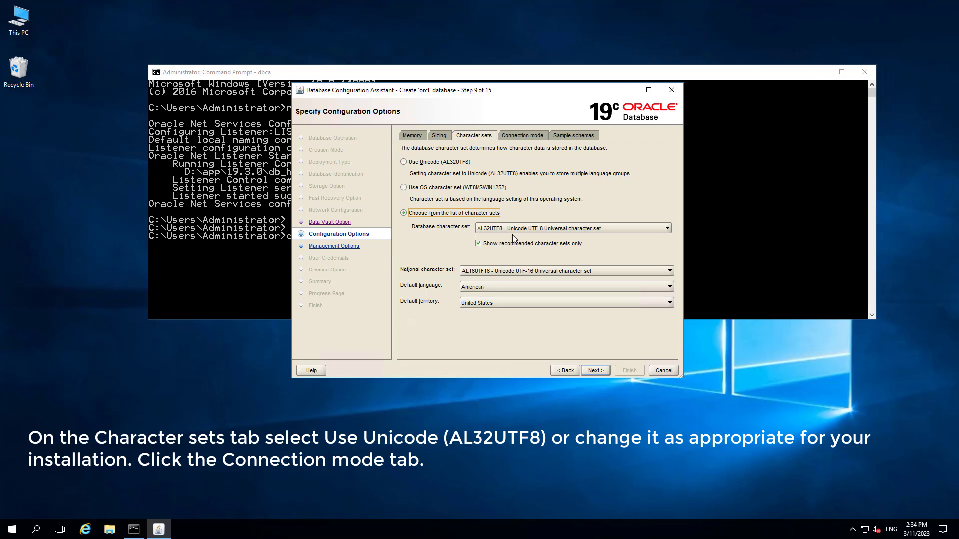
left_click(524, 229)
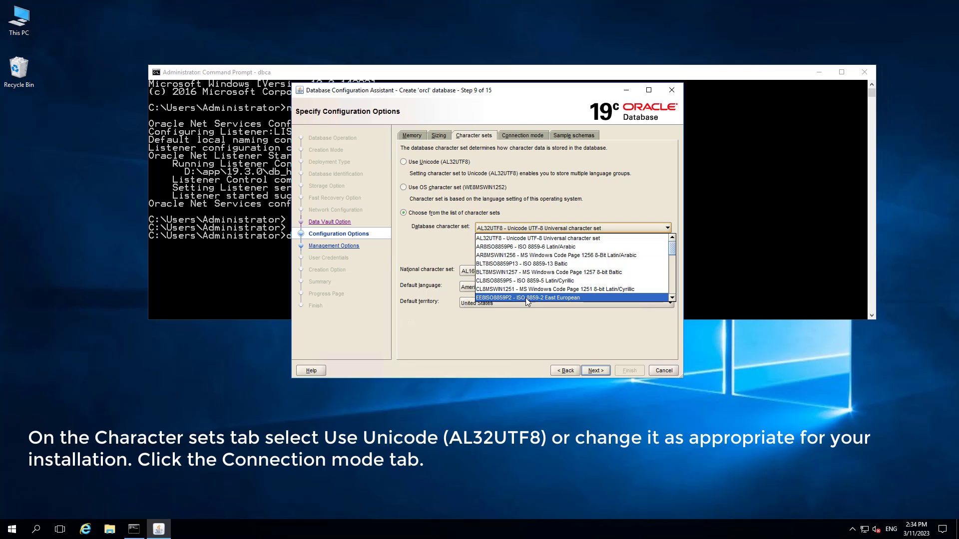
left_click(539, 211)
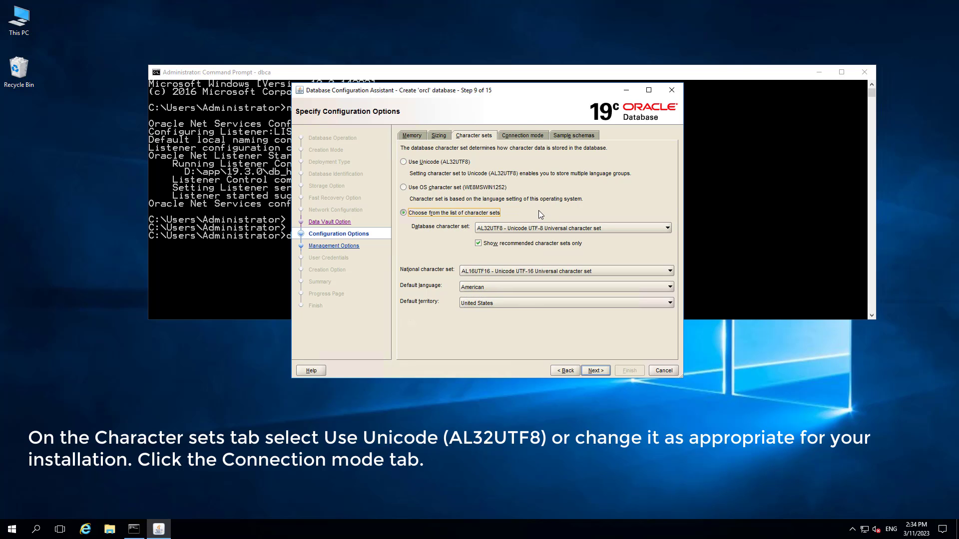
Step: Select Use Unicode (AL32UTF8) for the database and keep AL16UTF16 as the national character set
left_click(432, 162)
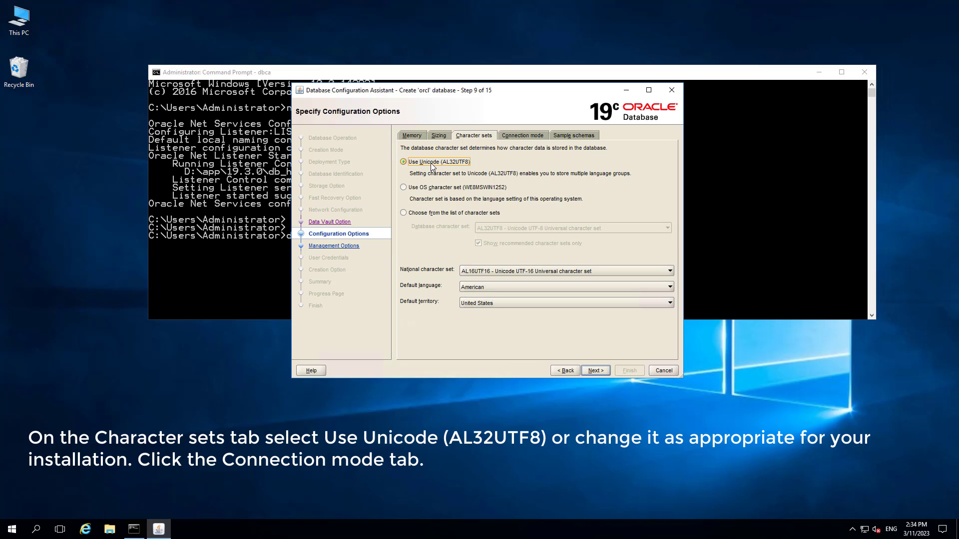
left_click(485, 270)
left_click(483, 276)
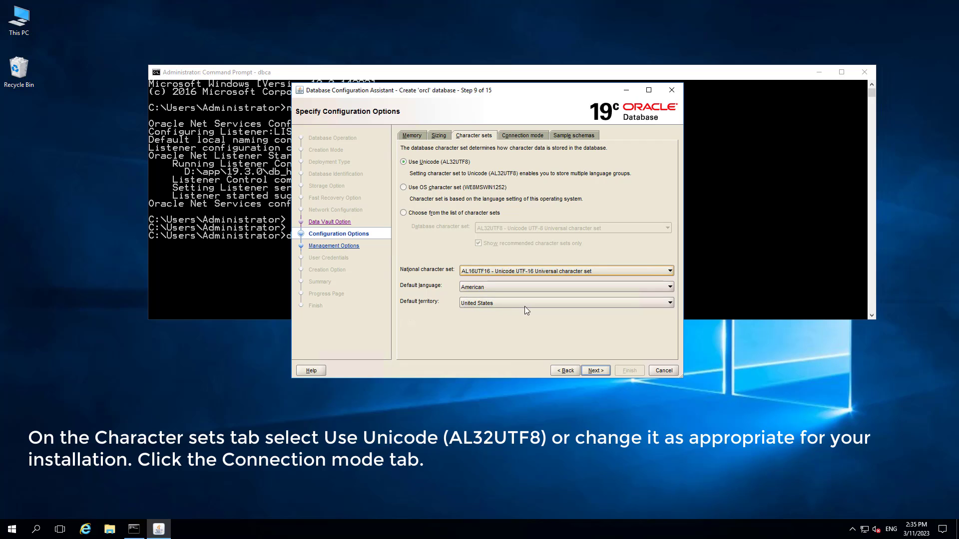
Step: Keep Dedicated server mode as the connection mode and add the sample schemas to the database
left_click(517, 134)
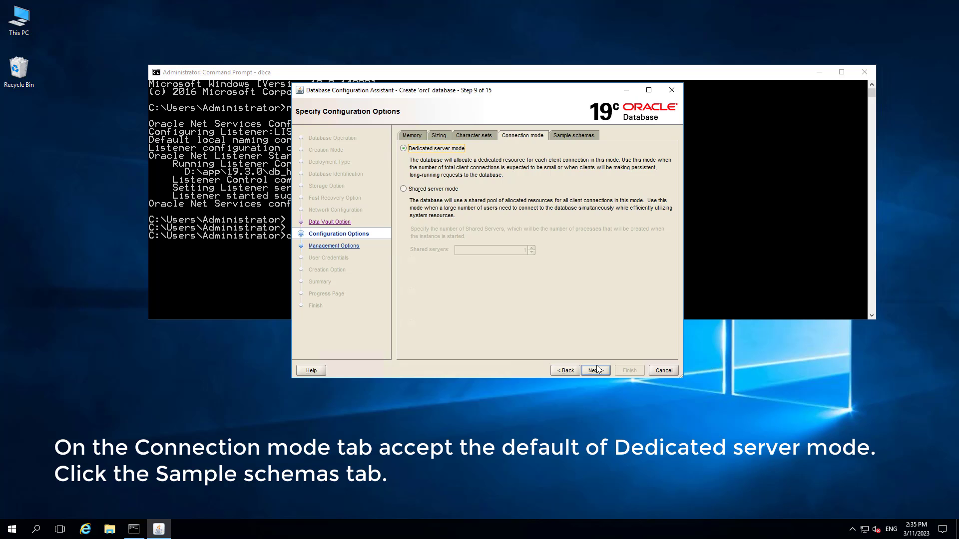
left_click(562, 136)
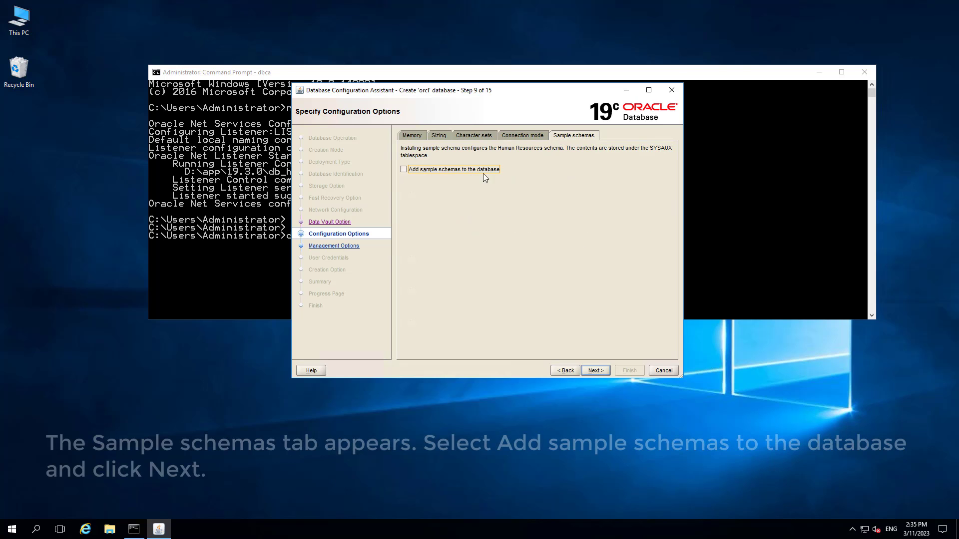
left_click(410, 170)
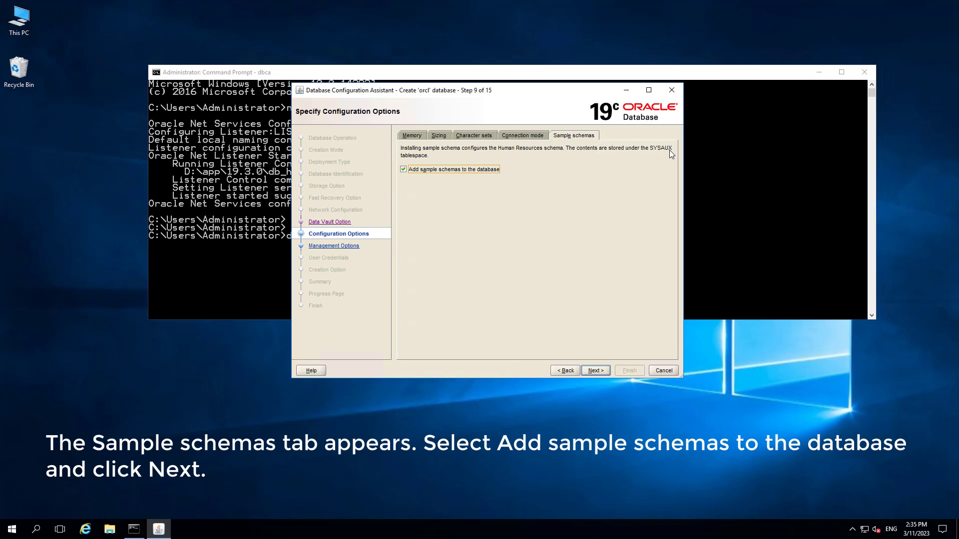
left_click(598, 373)
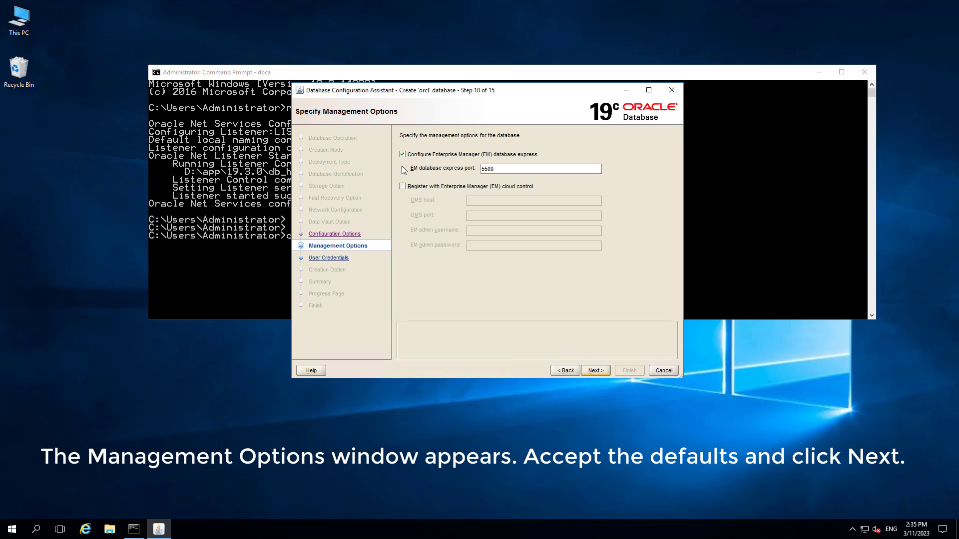
Step: Accept the default management options with Enterprise Manager database express on port 5500
left_click_drag(412, 159, 501, 171)
left_click(434, 154)
left_click(595, 370)
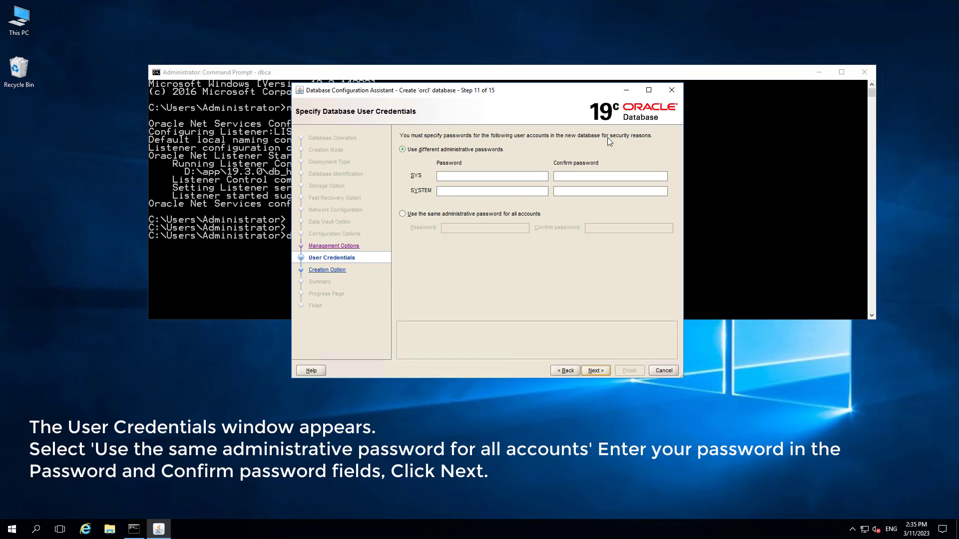
Step: Use the same administrative password for all accounts, enter and confirm that password, and go on to the creation options
left_click(408, 216)
left_click(452, 229)
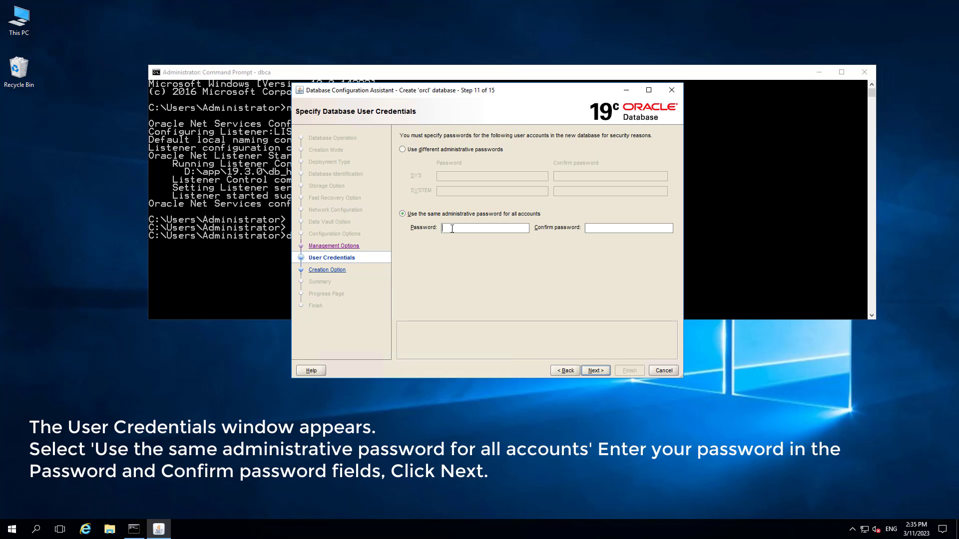
type("•••••••••••••••")
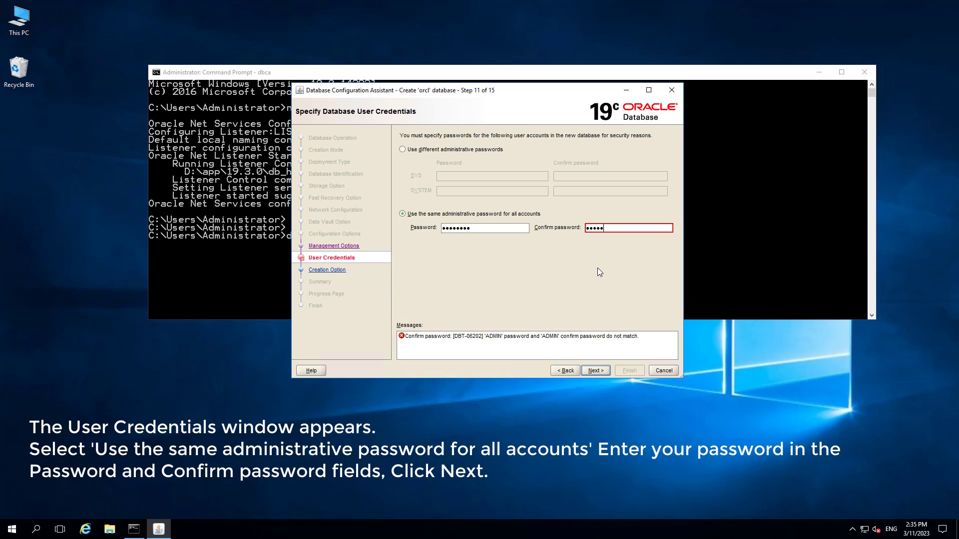
type("•")
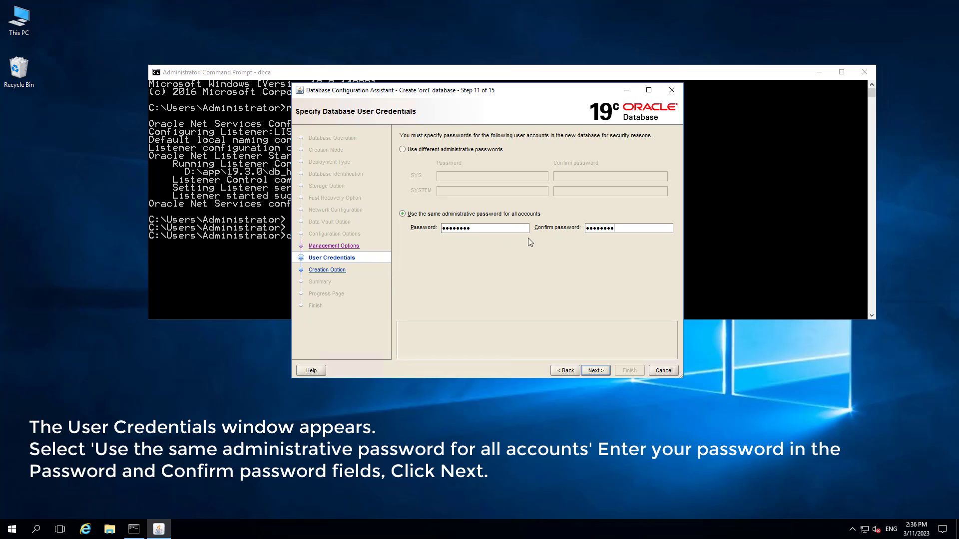
left_click(604, 370)
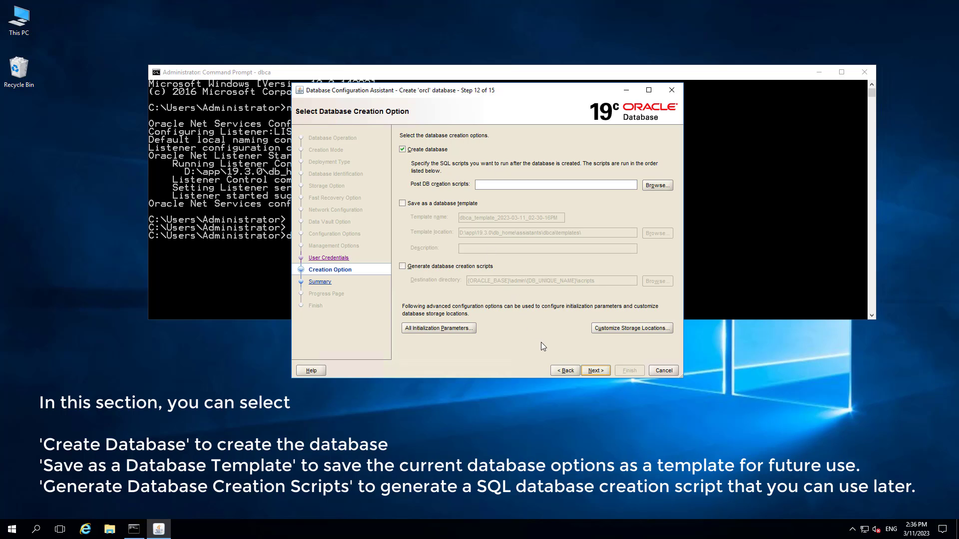
Step: Open the storage location customization and examine the paths of the control files and datafiles
left_click(627, 331)
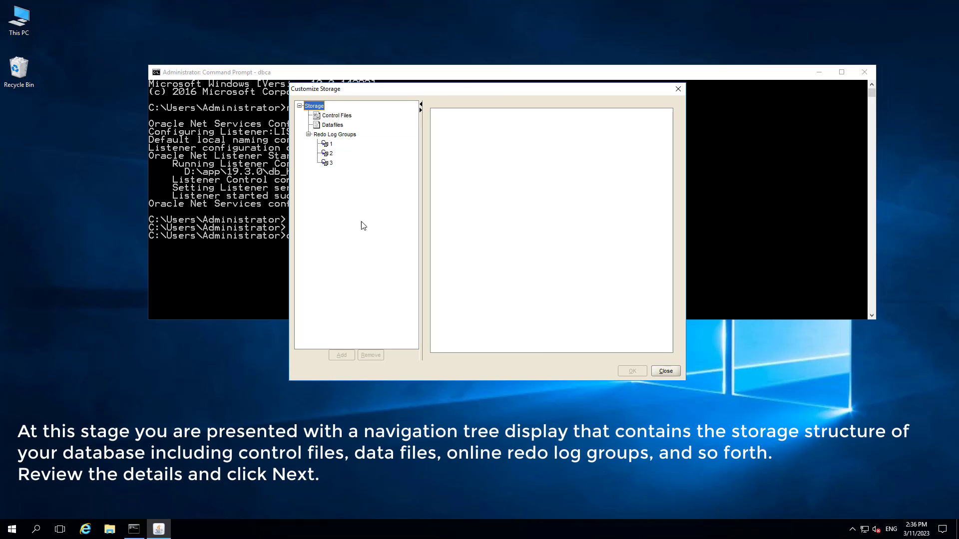
left_click(329, 116)
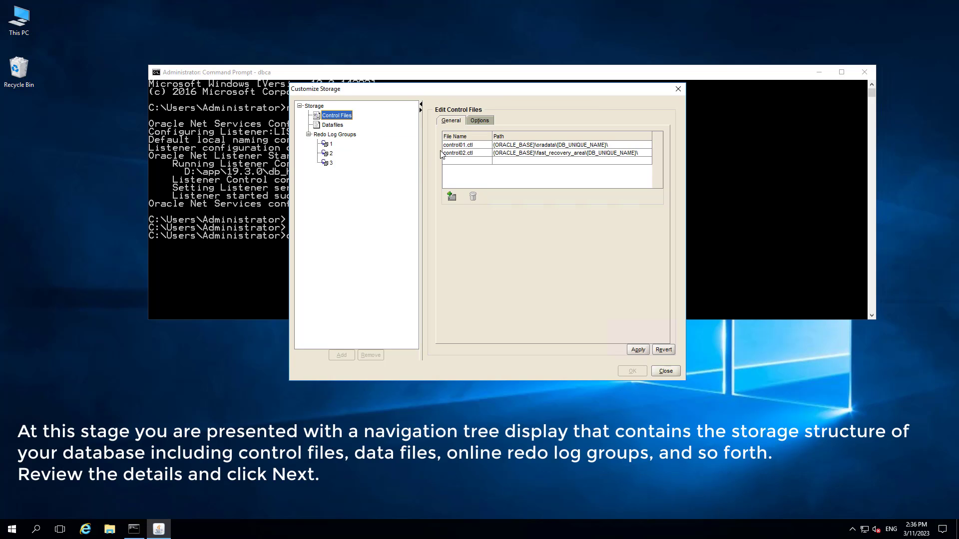
left_click(517, 145)
left_click(520, 156)
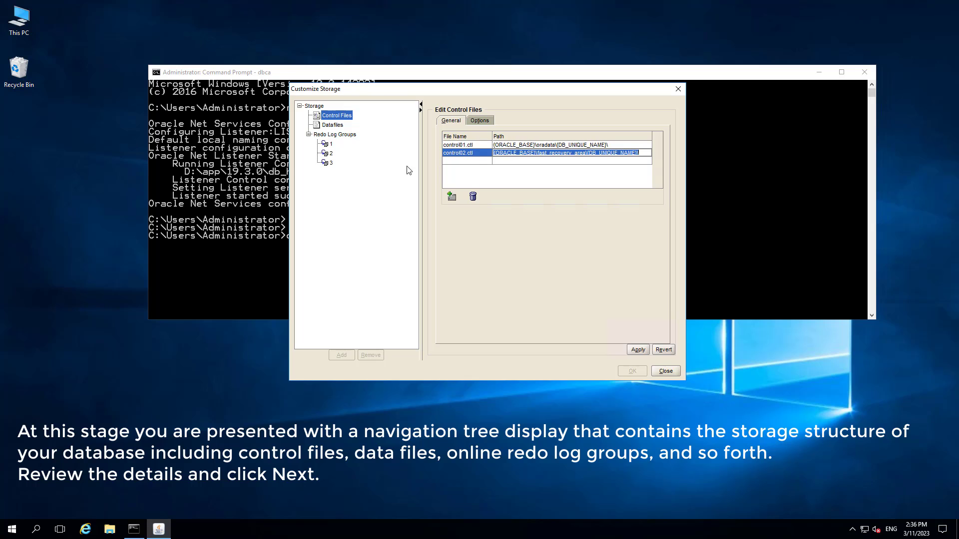
left_click(332, 126)
left_click(535, 132)
left_click(540, 141)
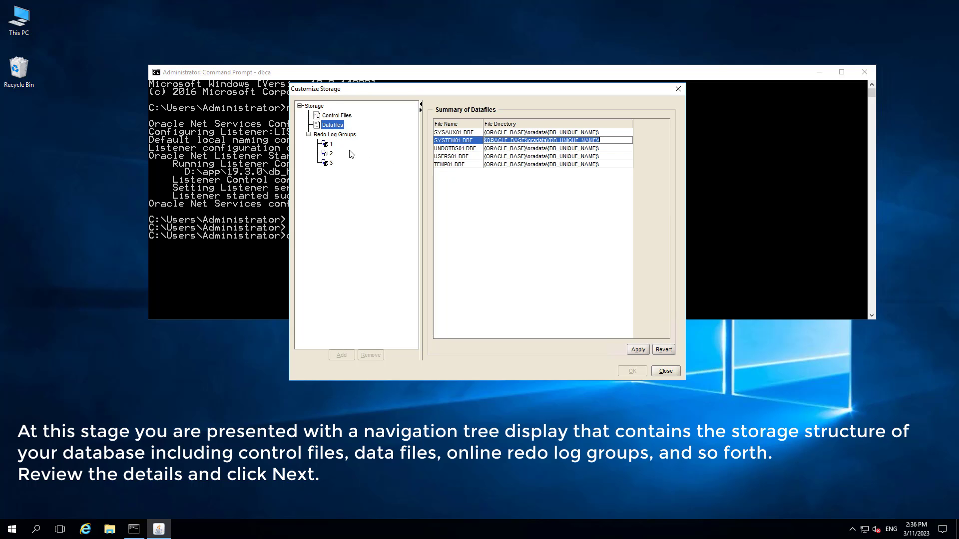
Step: Review redo log groups 1 to 3, apply their default settings and accept the storage customization
left_click(331, 135)
left_click(331, 153)
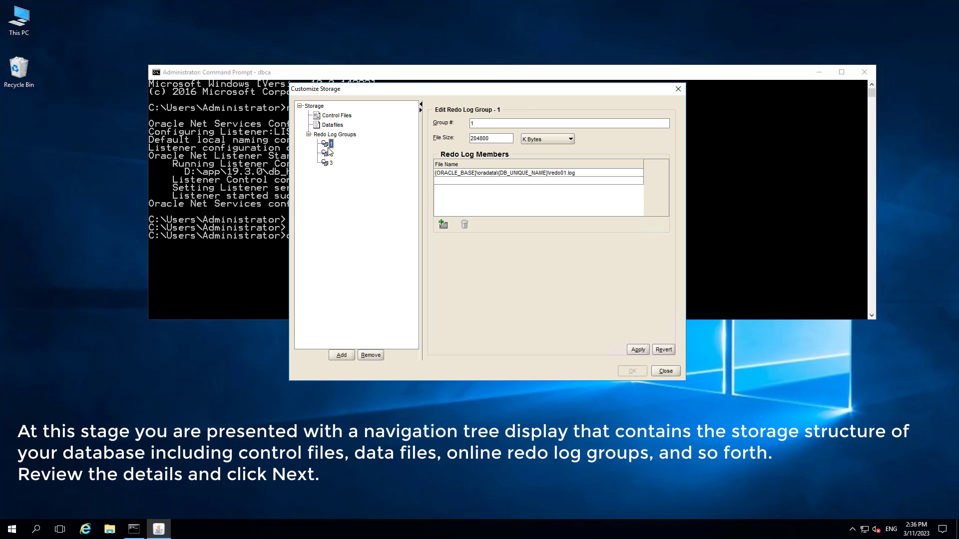
left_click(331, 164)
left_click(641, 350)
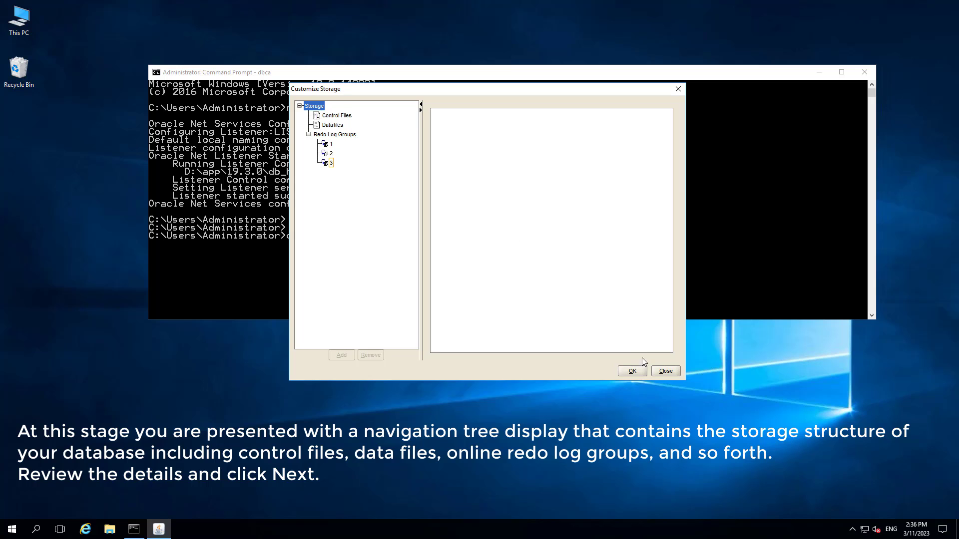
left_click(632, 371)
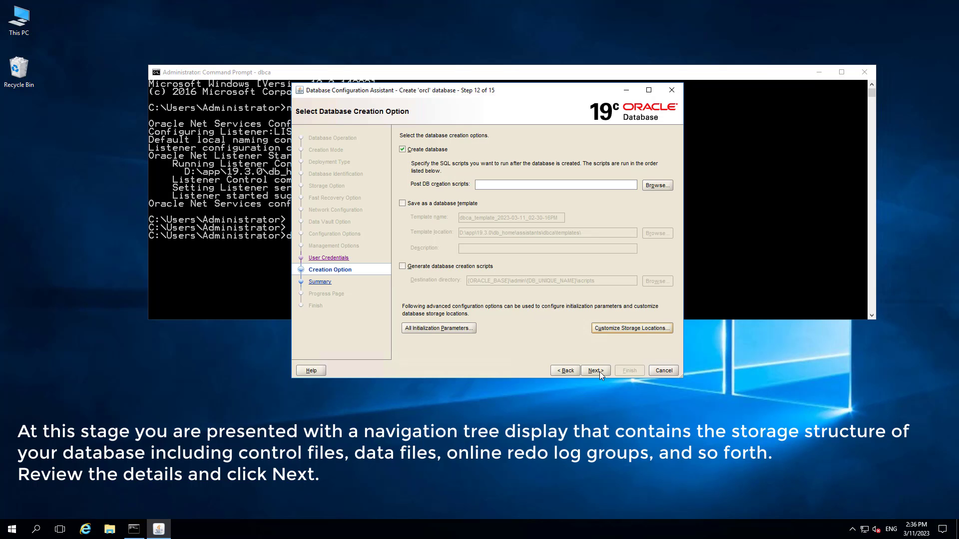
Step: Review the configuration summary, create the orcl database, and close the assistant once creation is complete
left_click(595, 371)
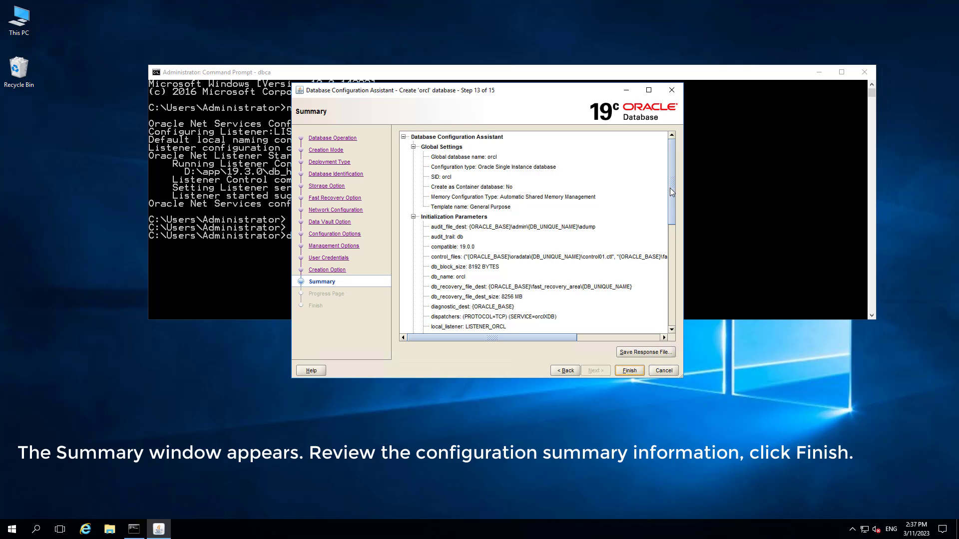
left_click_drag(672, 193, 673, 320)
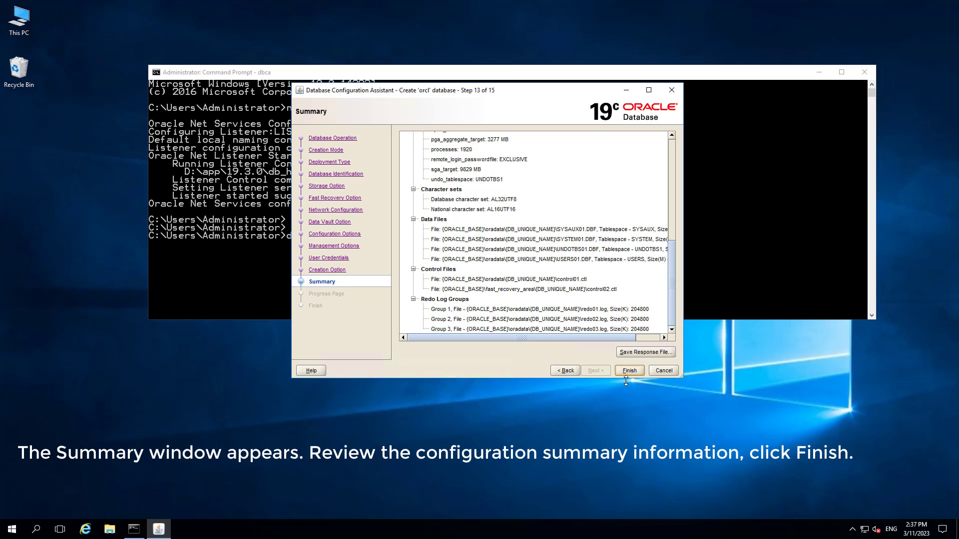
scroll(601, 258, "up", 2)
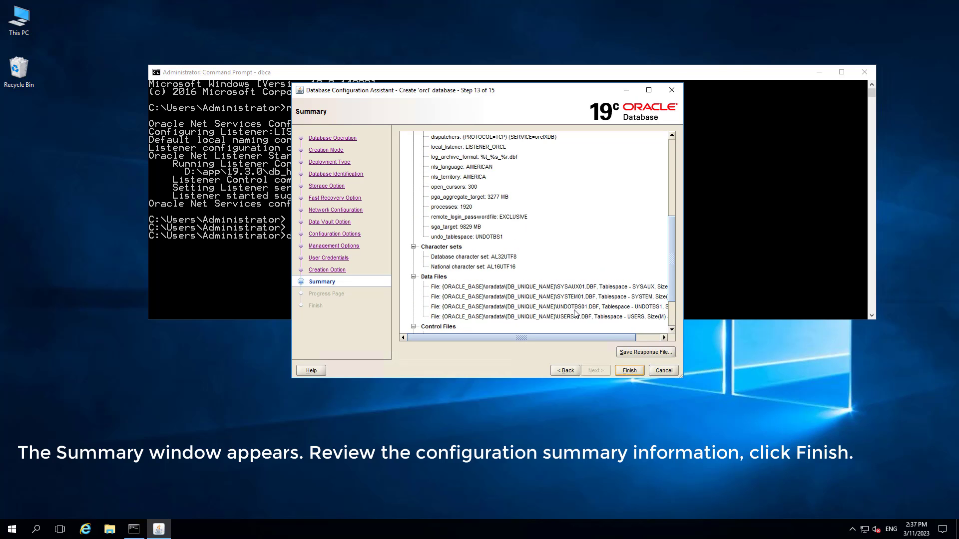
left_click(637, 373)
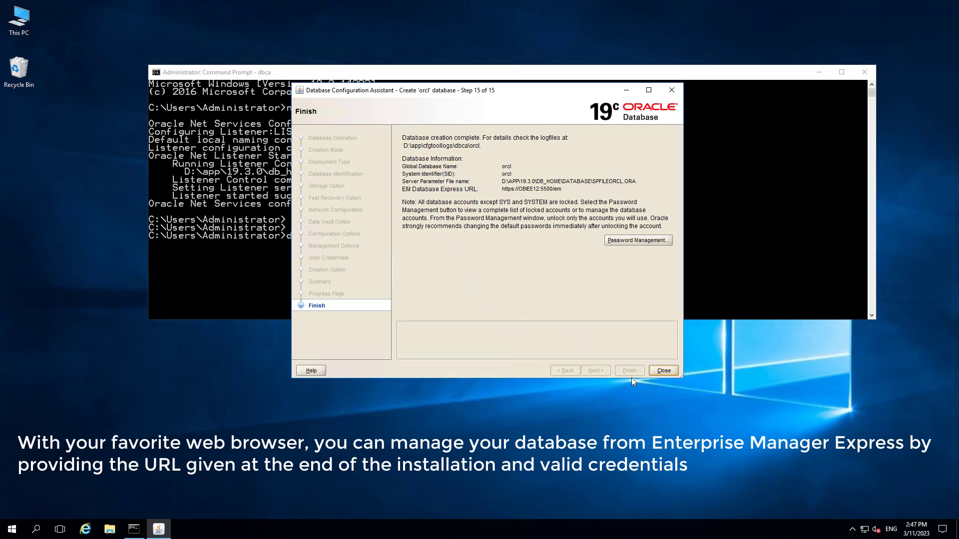
left_click(663, 371)
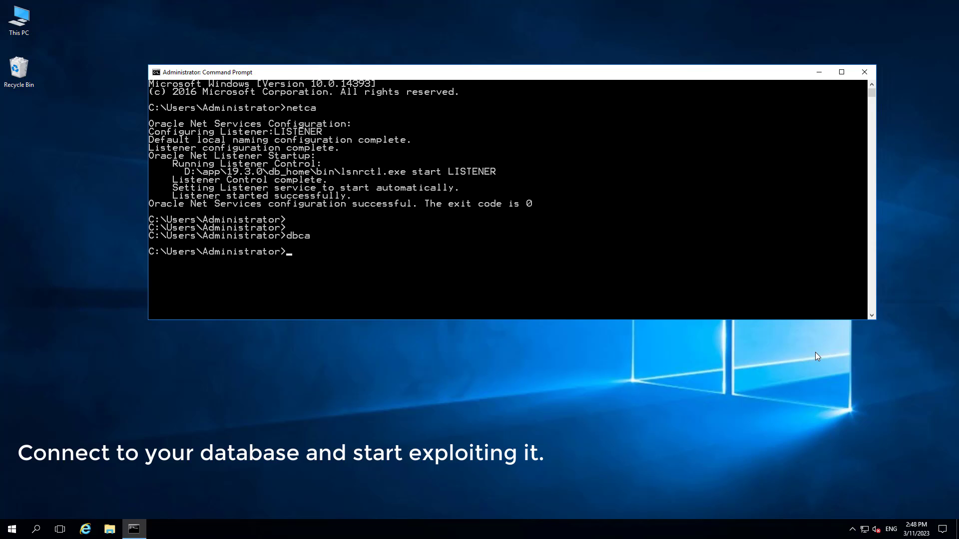
Step: Replace the old Command Prompt with a new one and connect to the database with "sqlplus / as sysdba;"
left_click(865, 72)
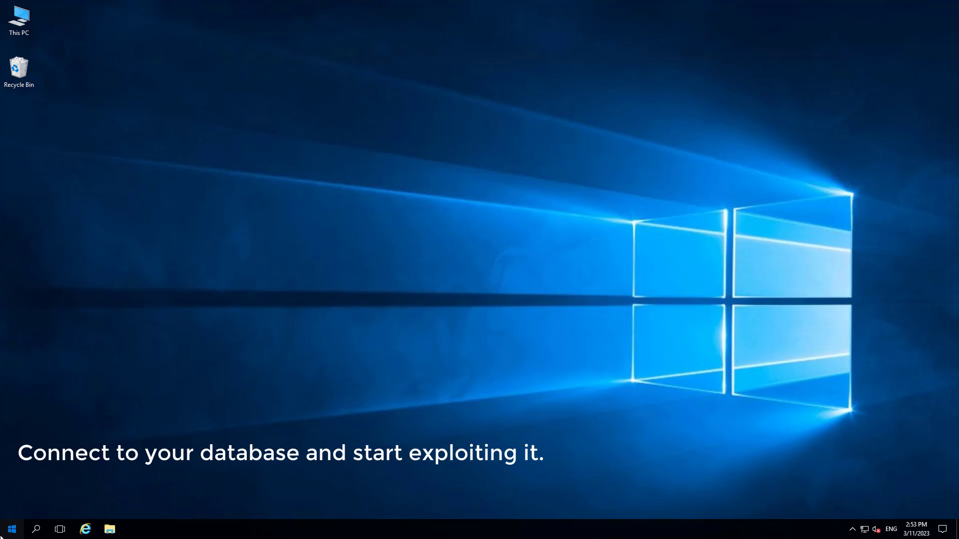
left_click(11, 531)
type("cmd")
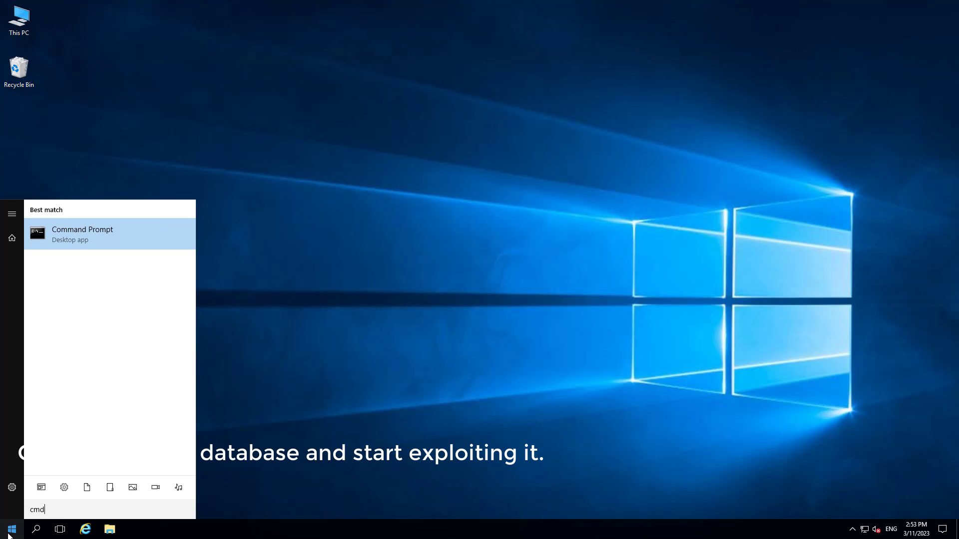
key("Return")
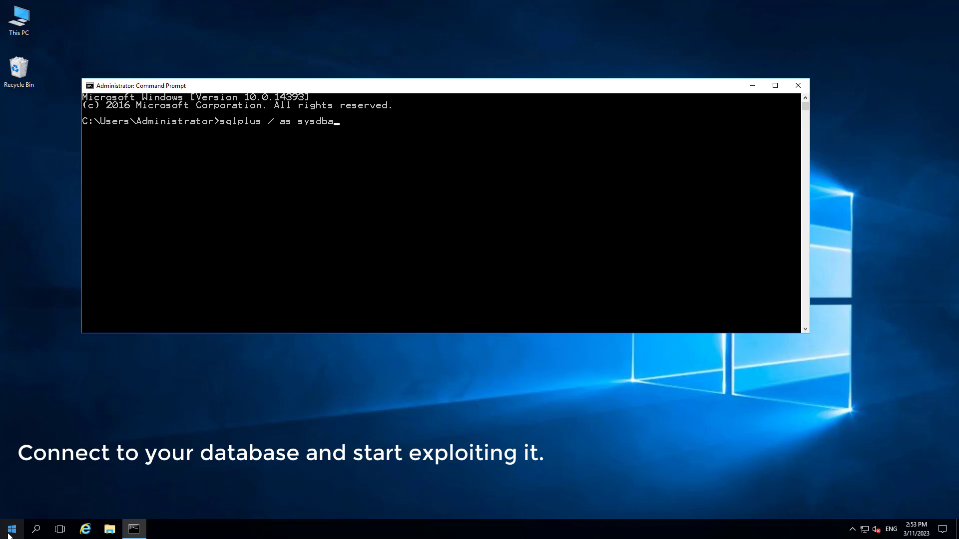
type(";")
key("Return")
key("Return")
key("Return")
Step: Run "select first_name , last_name from hr.employees;", look back through the returned rows and close the Command Prompt
type("select ")
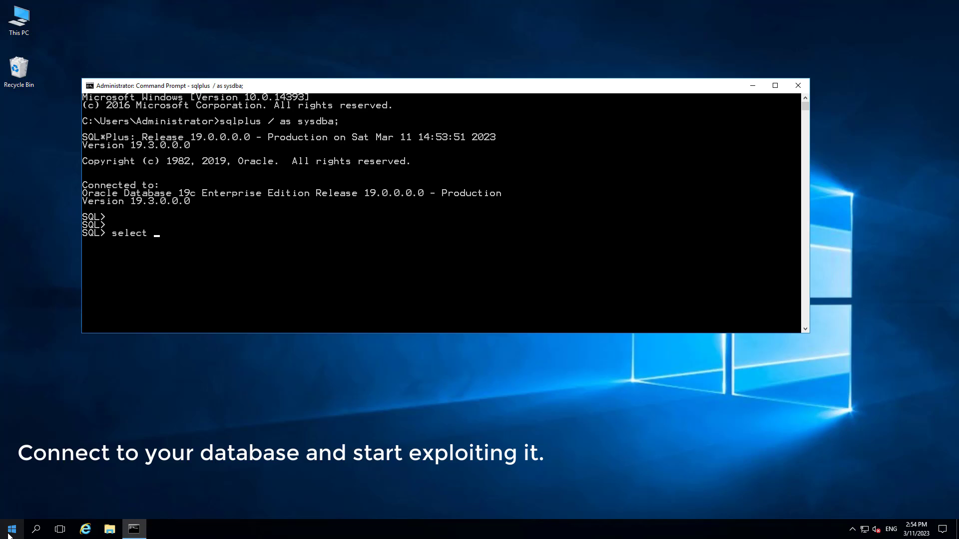
type("first_name , last_name f")
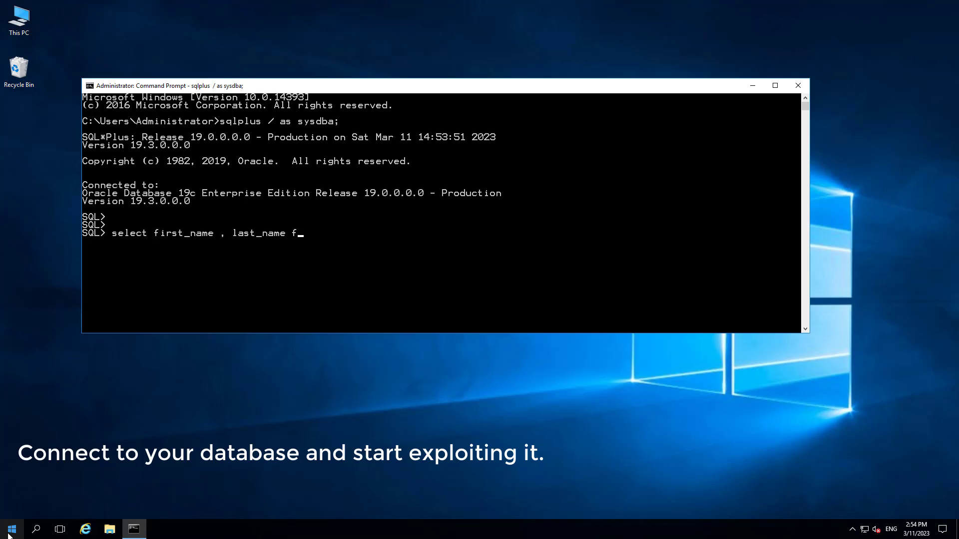
type("rom hr.employees;")
key("Return")
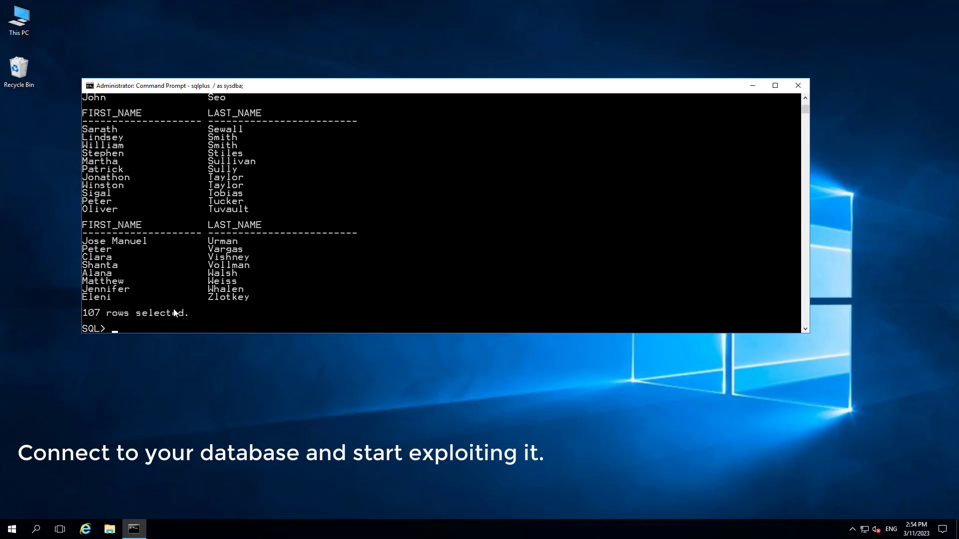
scroll(174, 309, "up", 5)
scroll(178, 313, "up", 20)
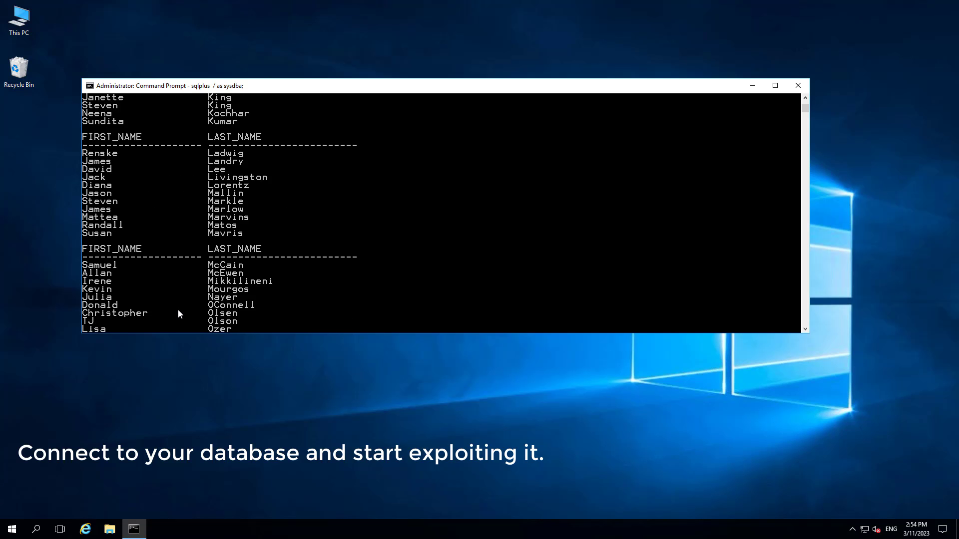
scroll(178, 316, "up", 15)
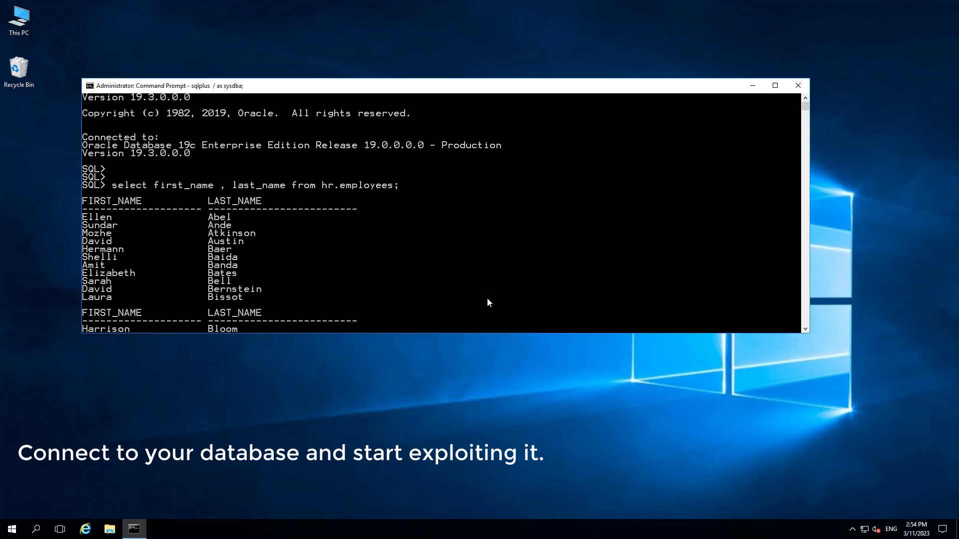
left_click(802, 91)
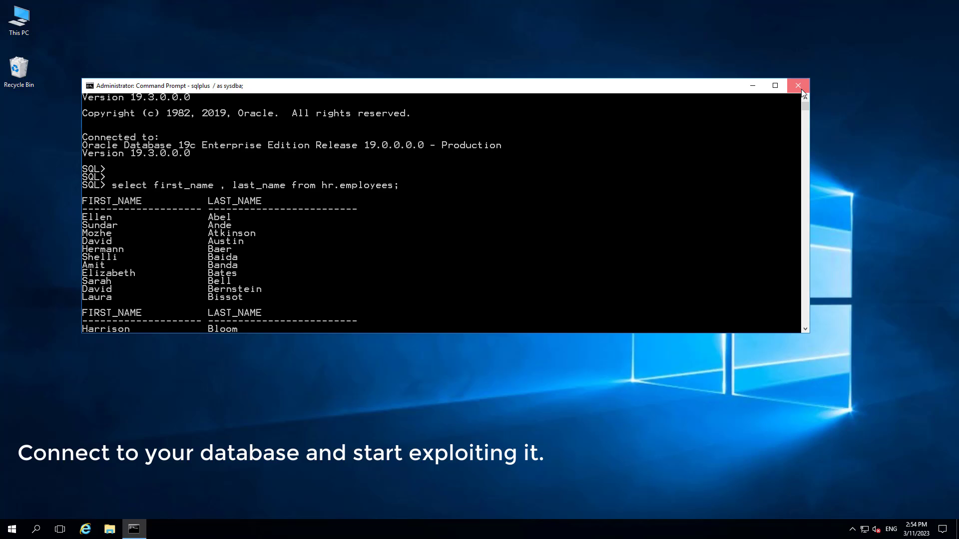